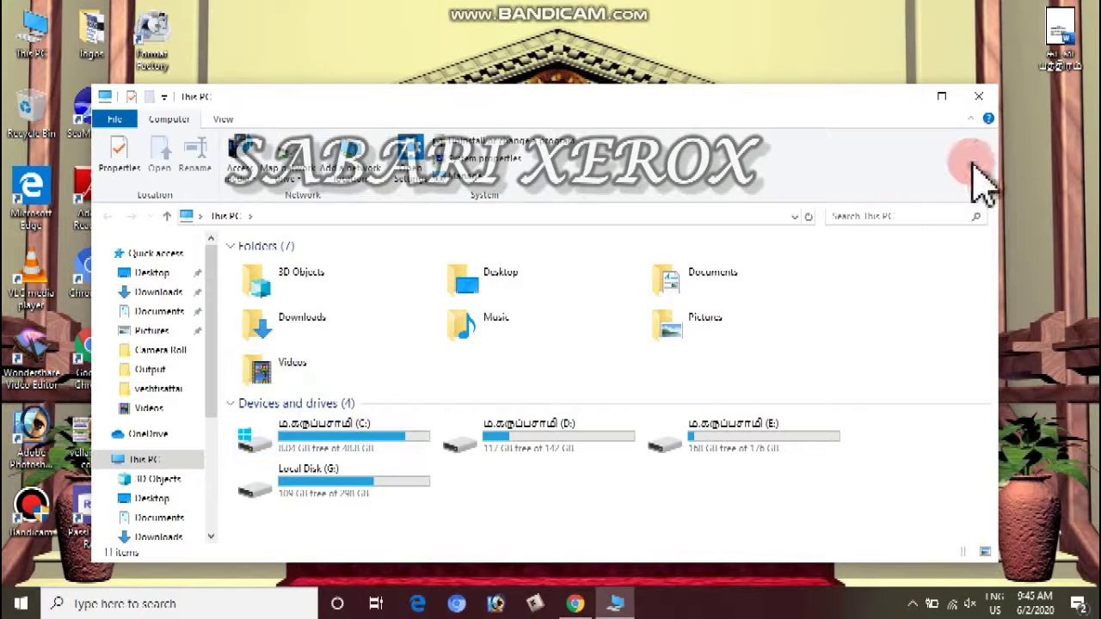
Step: Maximize the This PC window and mark the This PC entry in the navigation tree with a temporary red pen tick
{"action": "left_click", "coordinate": [943, 96]}
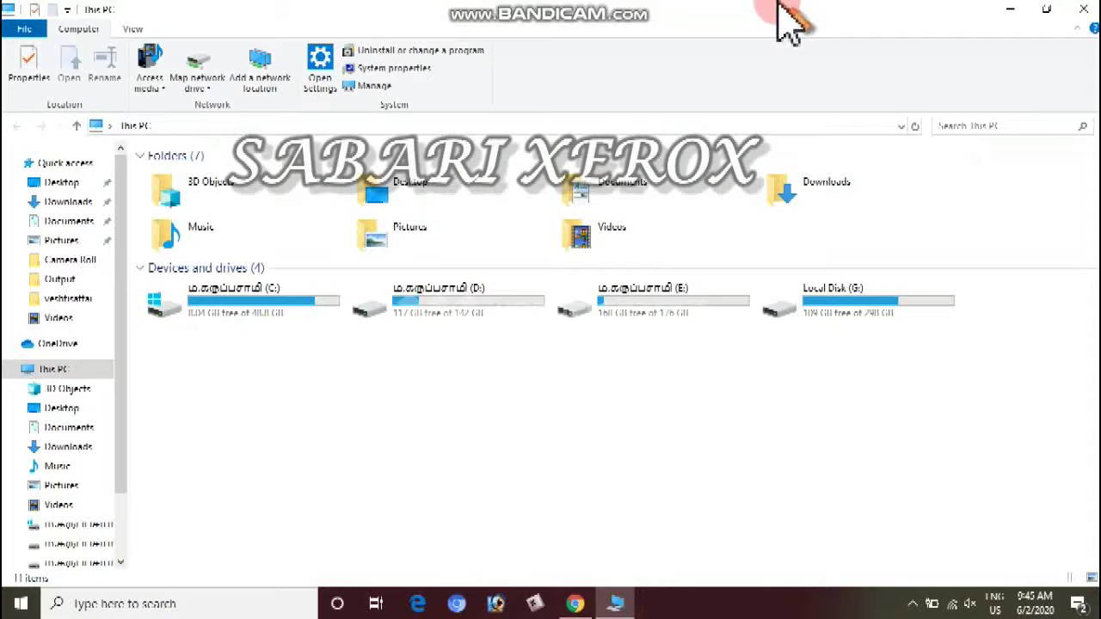
{"action": "mouse_move", "coordinate": [628, 22]}
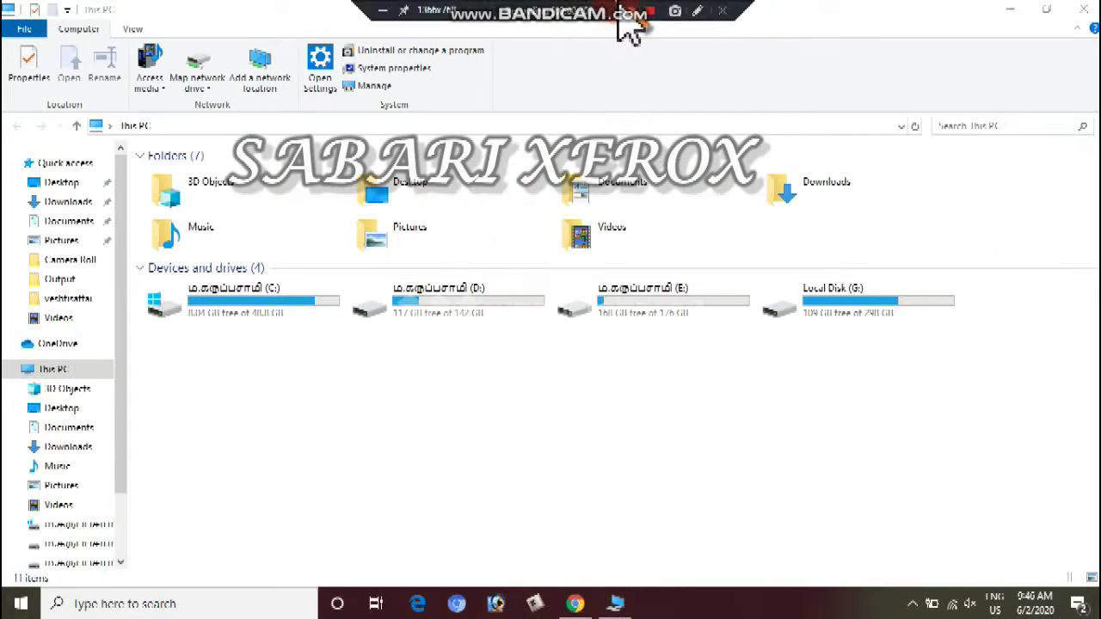
{"action": "left_click", "coordinate": [699, 12]}
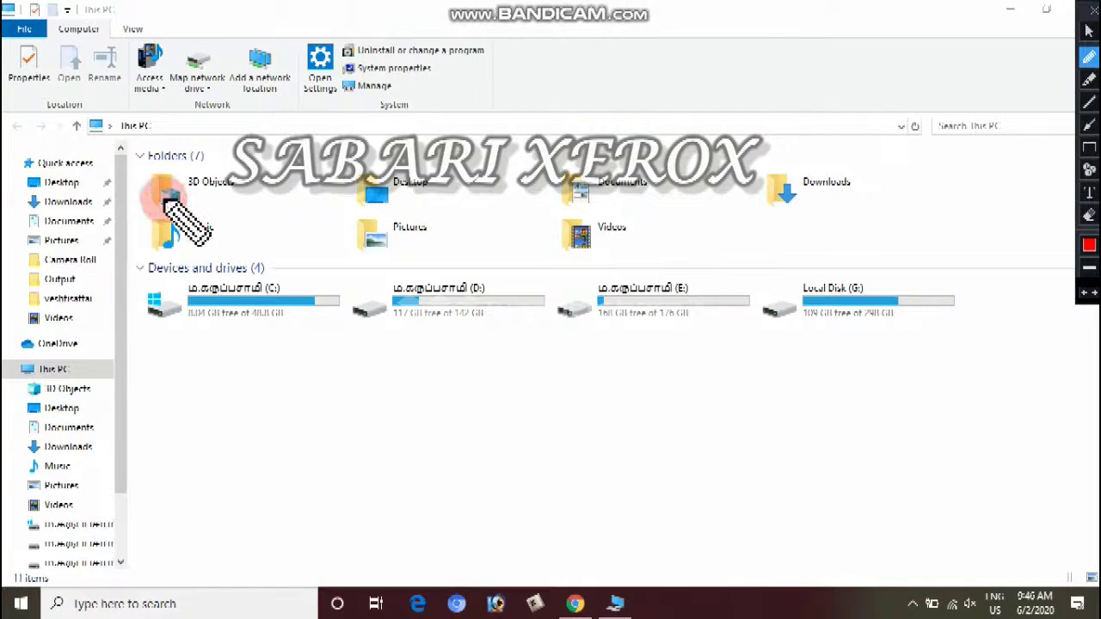
{"action": "left_click", "coordinate": [1088, 33]}
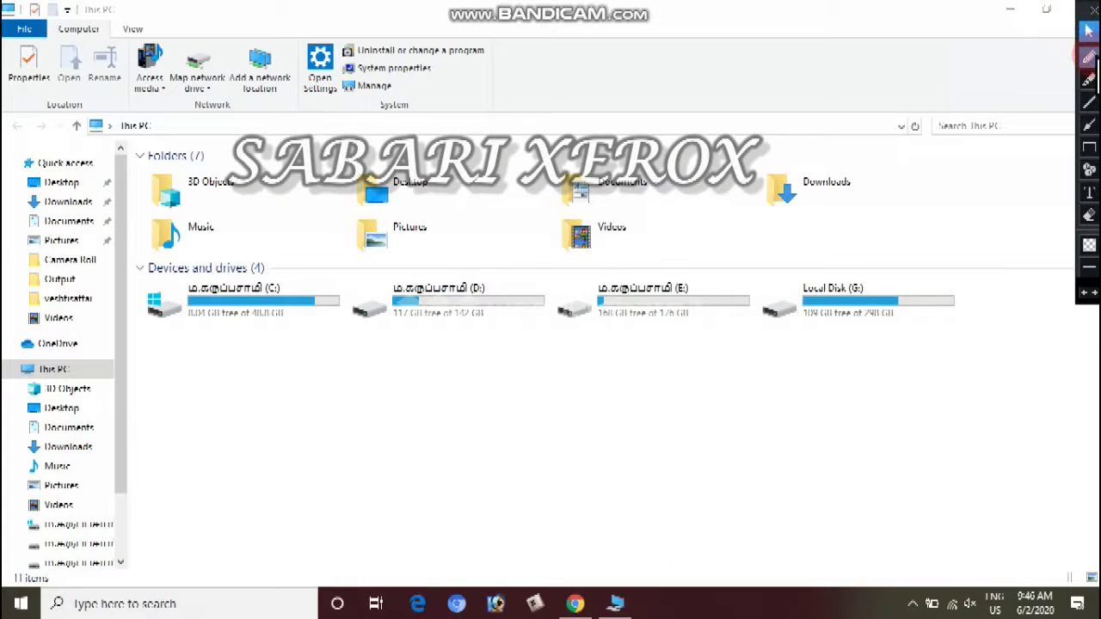
{"action": "left_click", "coordinate": [1088, 55]}
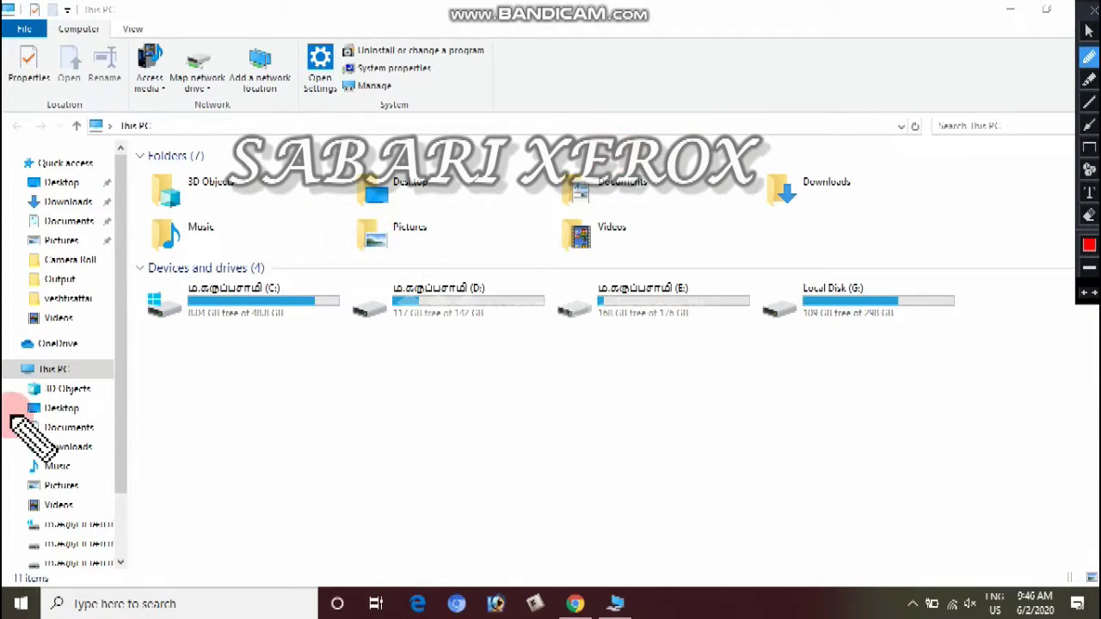
{"action": "mouse_move", "coordinate": [127, 346]}
{"action": "left_mouse_down"}
{"action": "mouse_move", "coordinate": [74, 362]}
{"action": "mouse_move", "coordinate": [52, 355]}
{"action": "mouse_move", "coordinate": [92, 371]}
{"action": "left_mouse_up"}
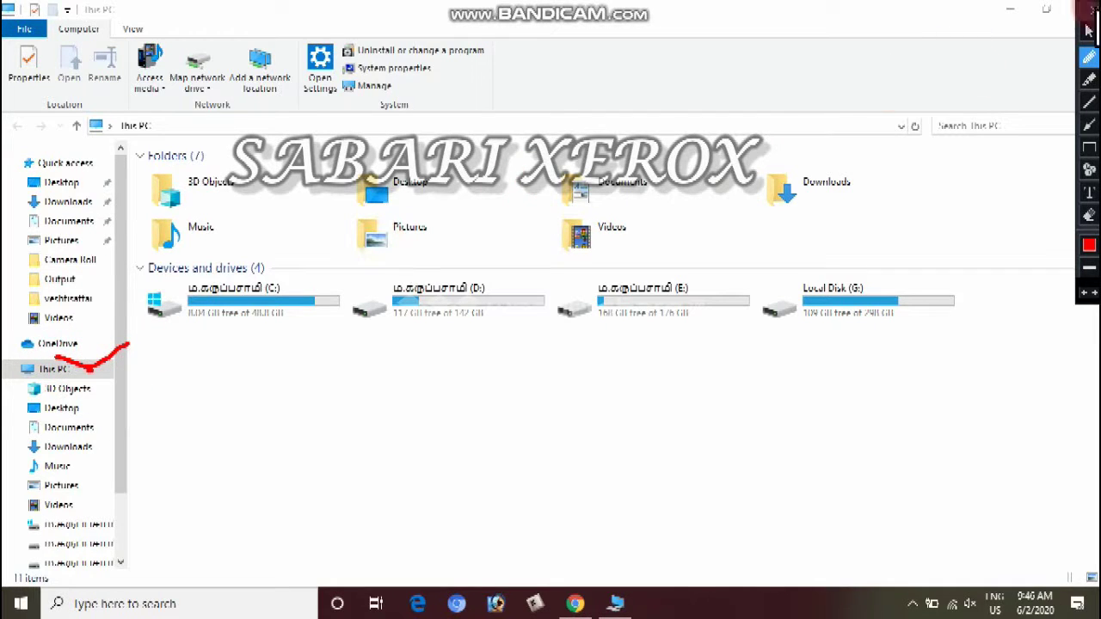
{"action": "left_click", "coordinate": [1087, 17]}
Step: Open Computer Management through the Manage option of This PC
{"action": "left_click", "coordinate": [77, 370]}
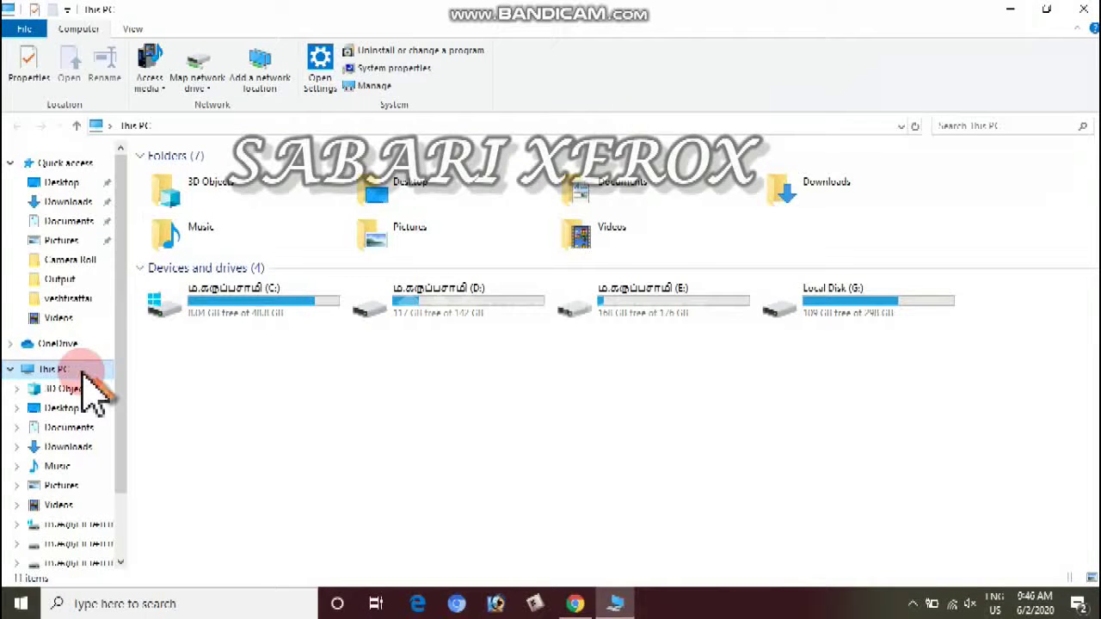
{"action": "right_click", "coordinate": [83, 375]}
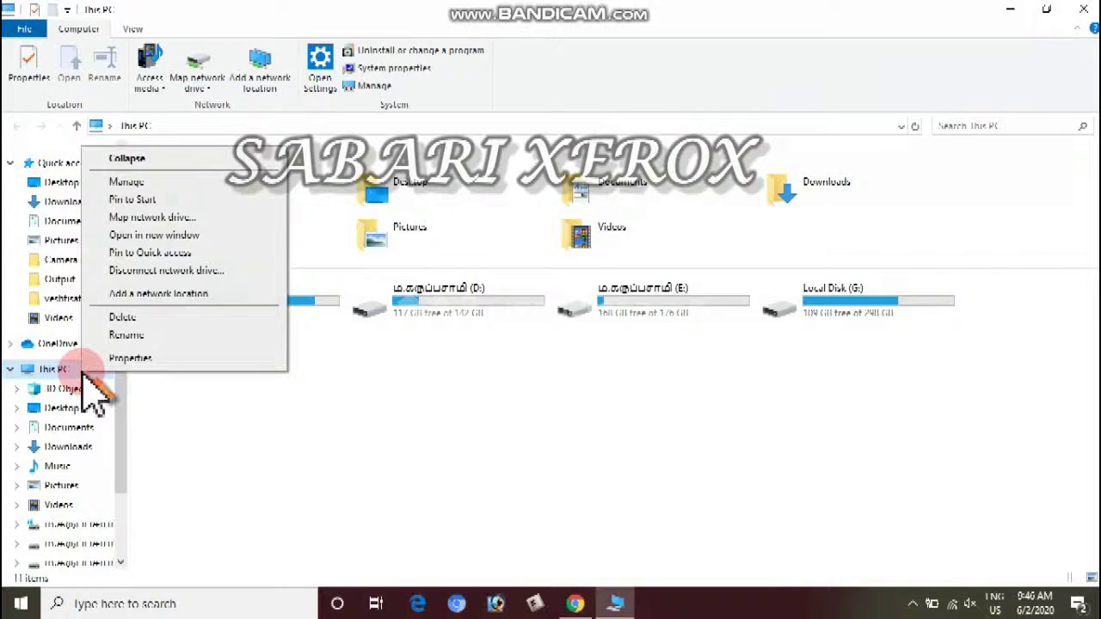
{"action": "left_click", "coordinate": [131, 184]}
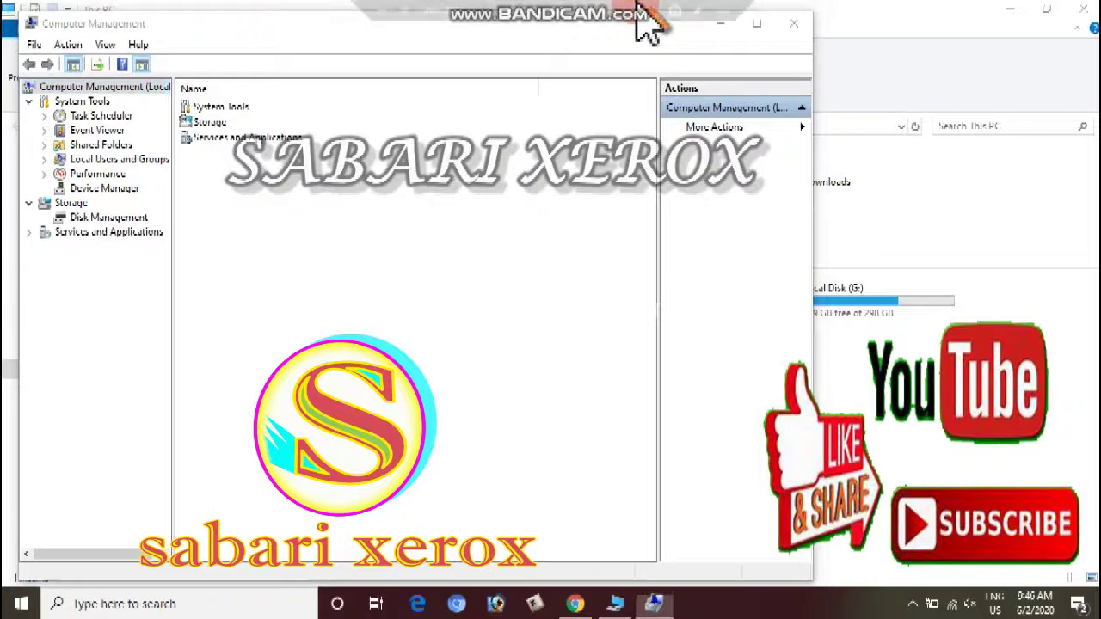
Step: Minimize Computer Management and draw a temporary red arrow annotation below the This PC search box
{"action": "mouse_move", "coordinate": [623, 21]}
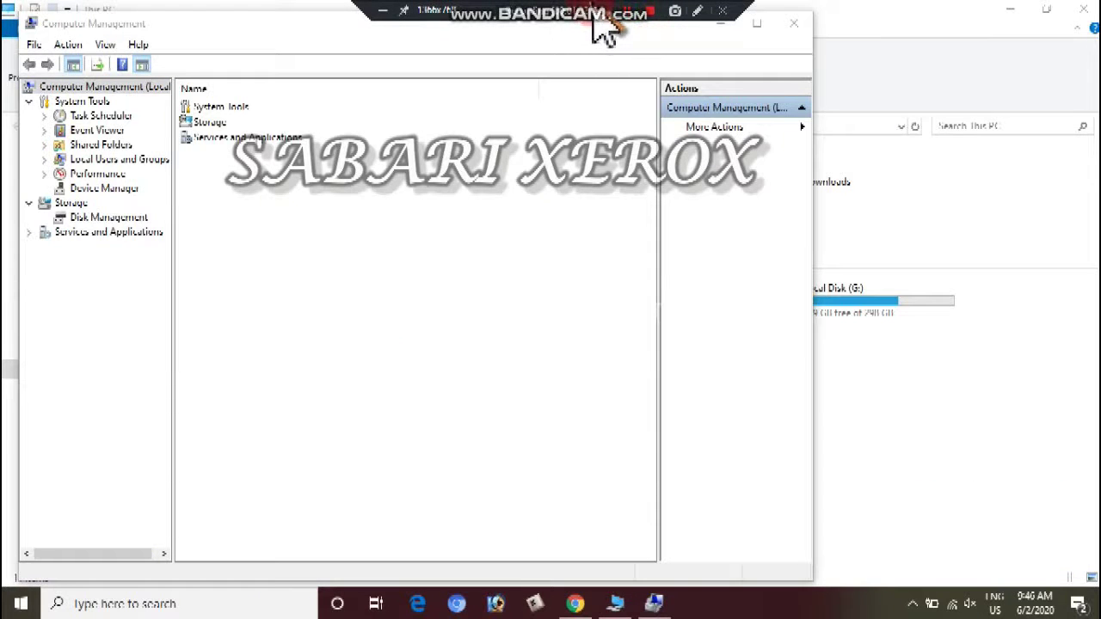
{"action": "left_click", "coordinate": [720, 23]}
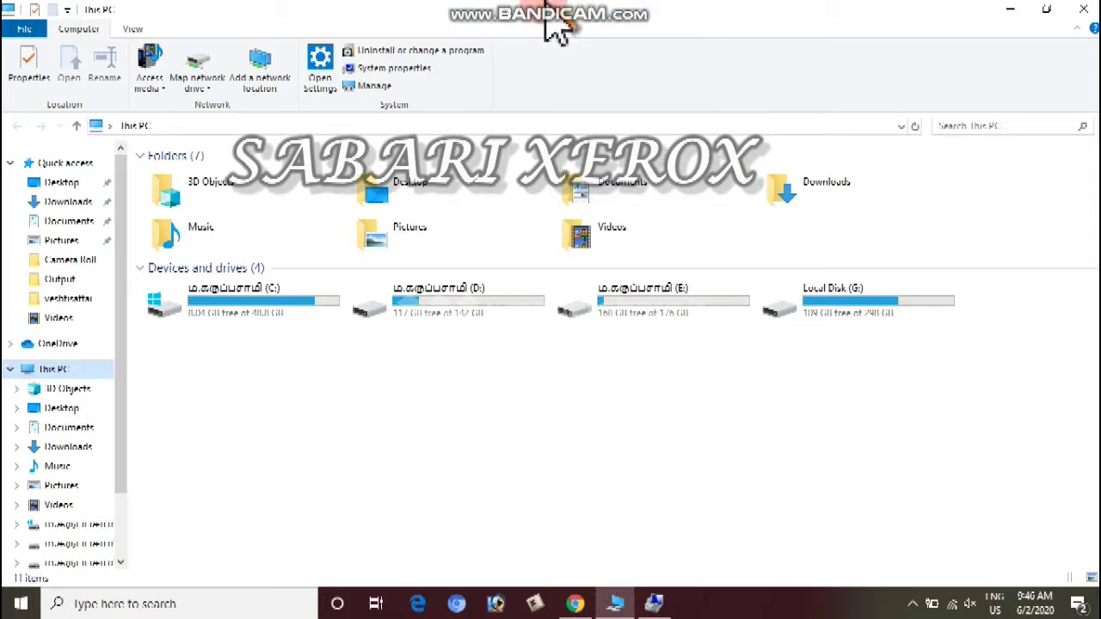
{"action": "mouse_move", "coordinate": [503, 30]}
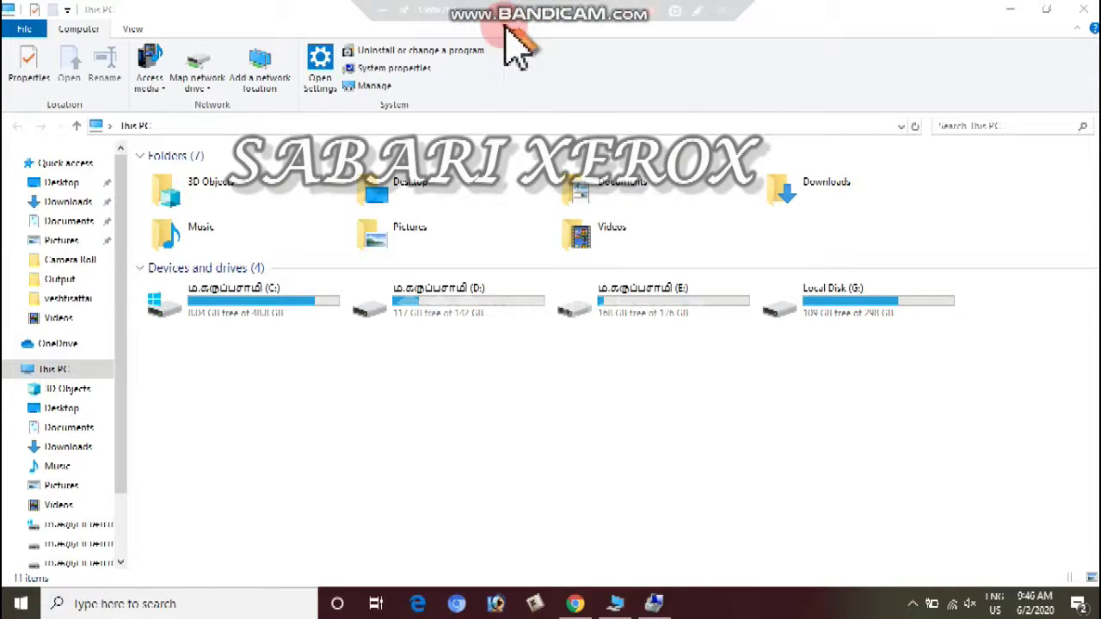
{"action": "left_click", "coordinate": [382, 10]}
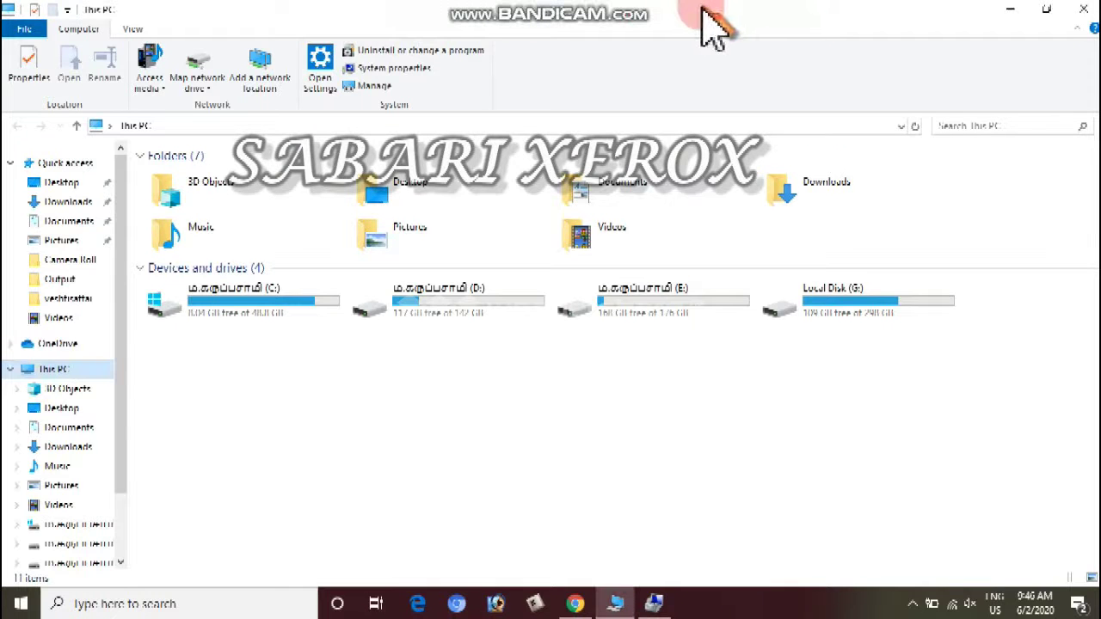
{"action": "mouse_move", "coordinate": [711, 20]}
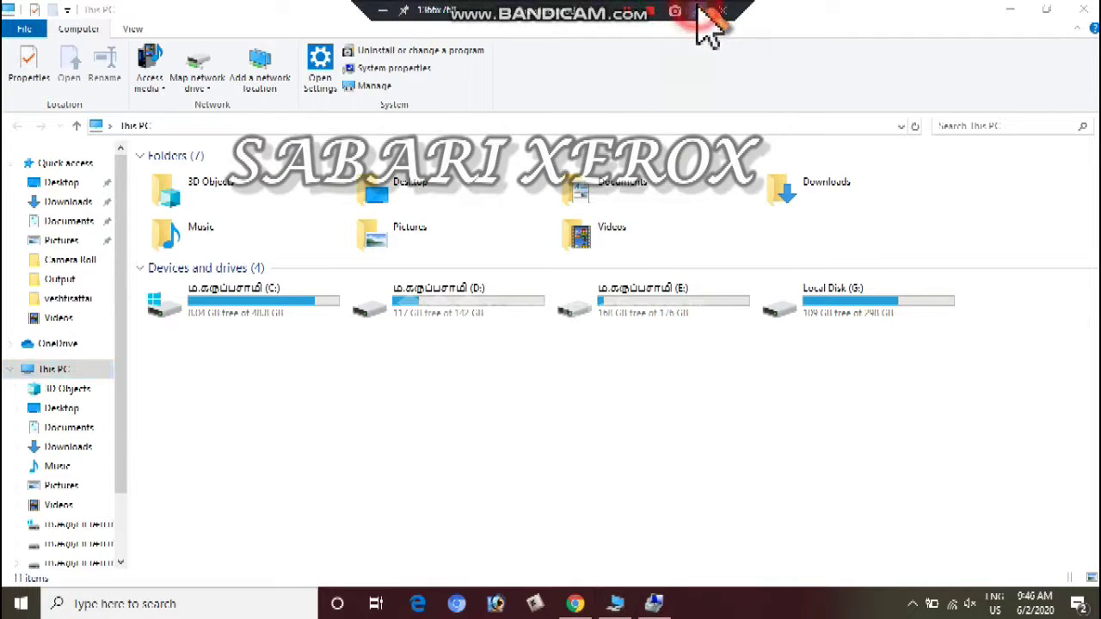
{"action": "left_click", "coordinate": [699, 11]}
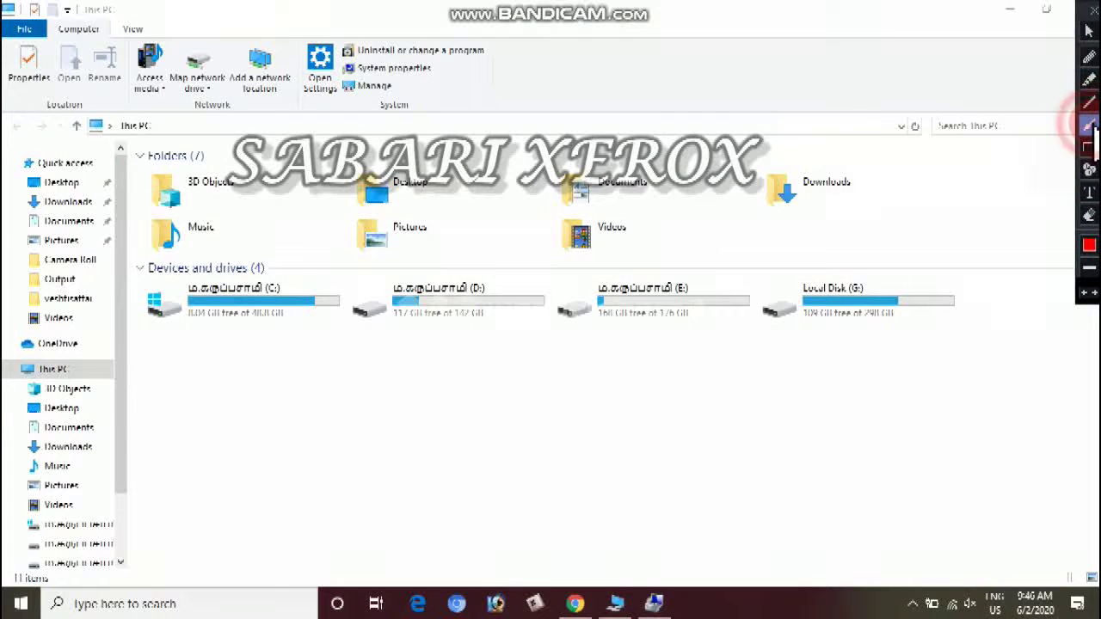
{"action": "left_click", "coordinate": [1088, 125]}
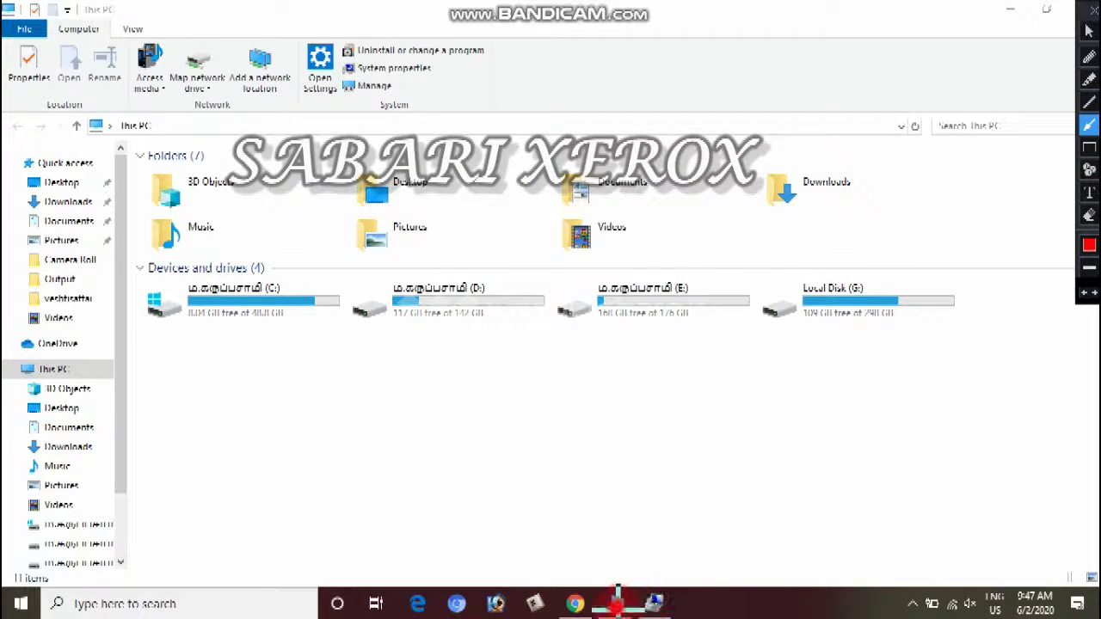
{"action": "left_click_drag", "start_coordinate": [1030, 142], "coordinate": [1015, 156]}
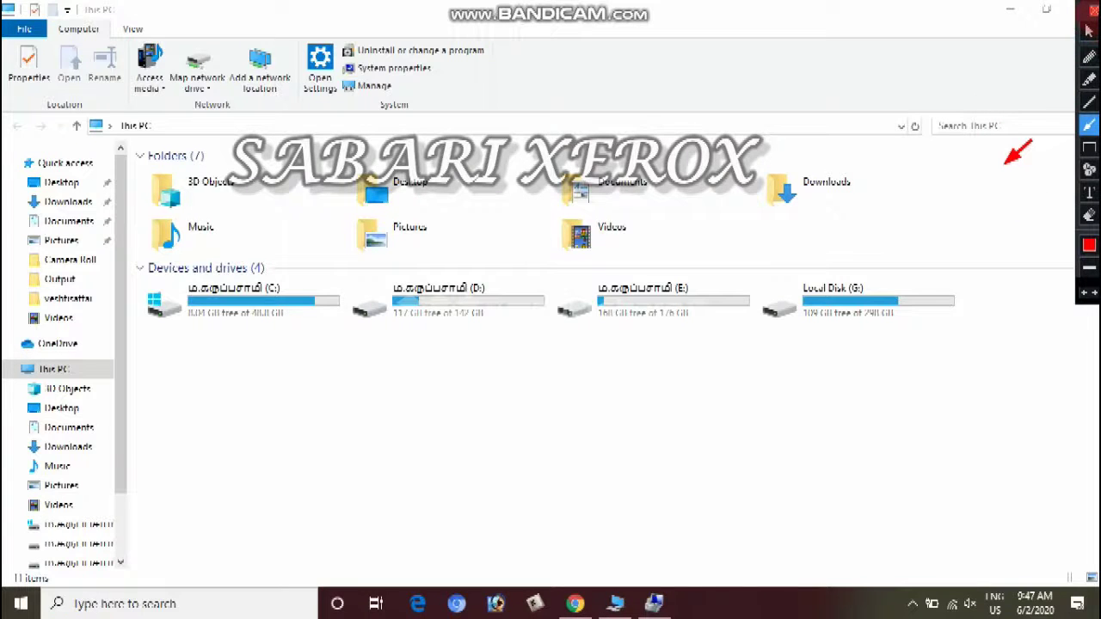
{"action": "left_click", "coordinate": [1092, 11]}
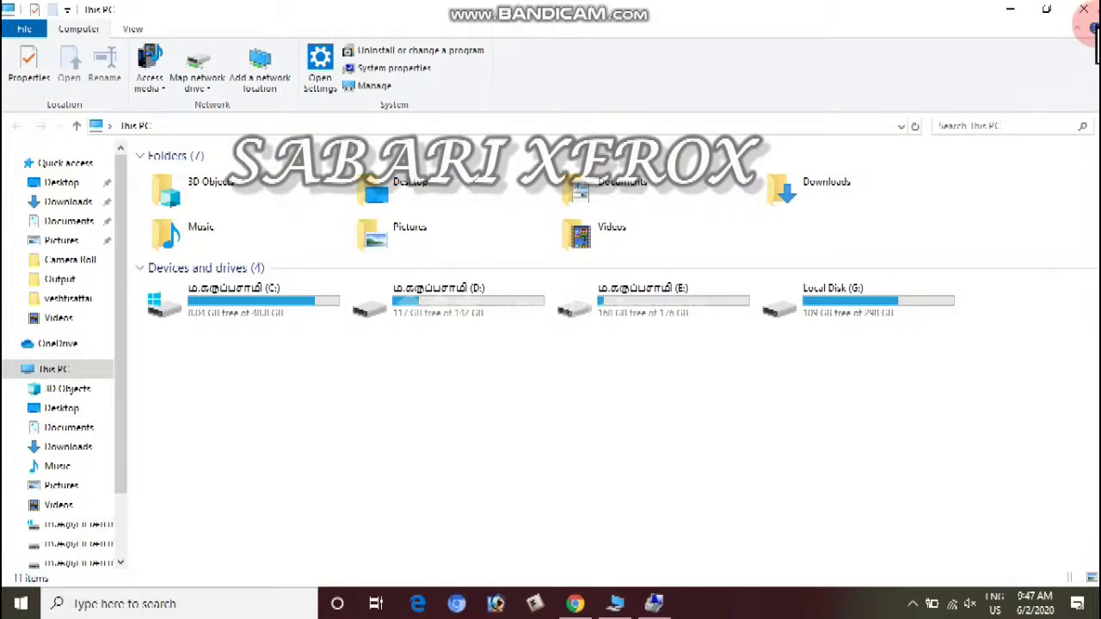
Step: Reopen the screen annotation tools and bring Computer Management back to the front
{"action": "left_click", "coordinate": [701, 12]}
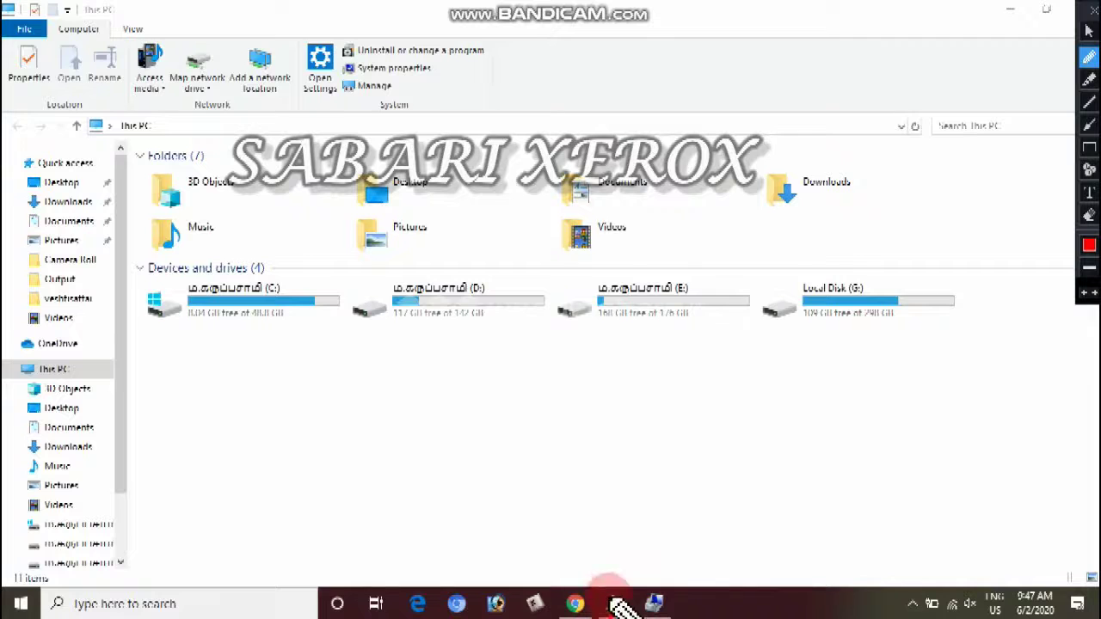
{"action": "left_click", "coordinate": [1088, 31]}
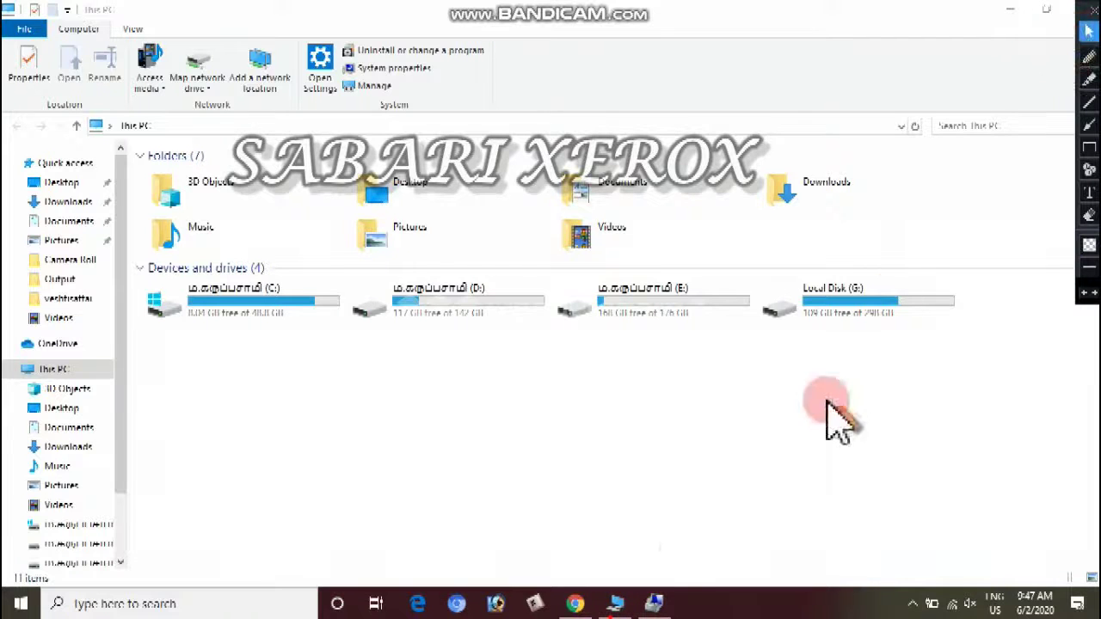
{"action": "left_click", "coordinate": [616, 603]}
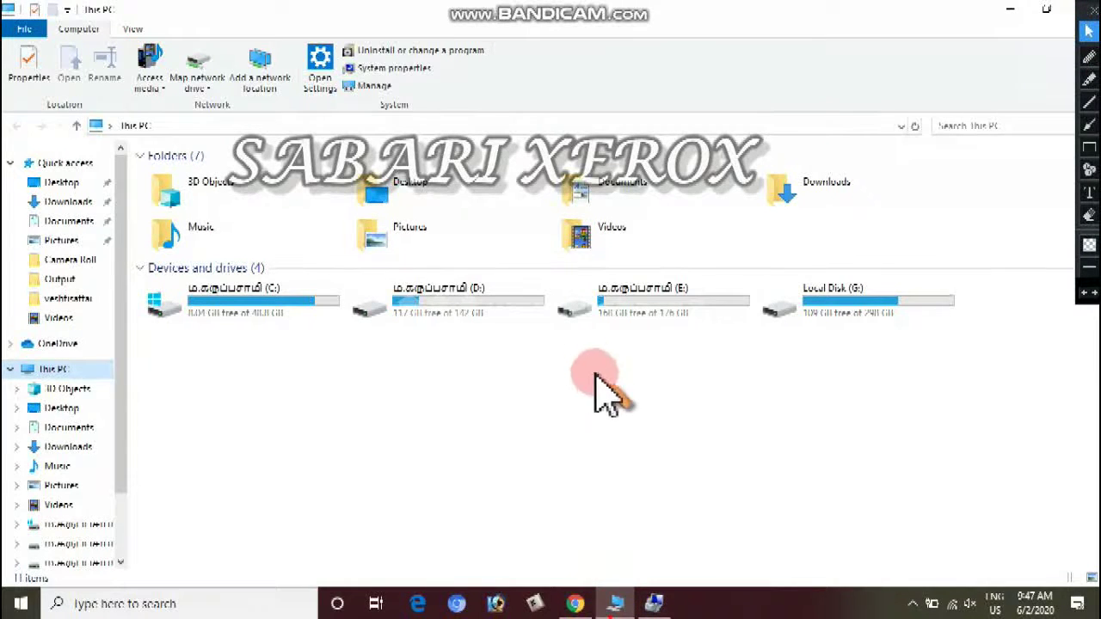
{"action": "left_click", "coordinate": [651, 602]}
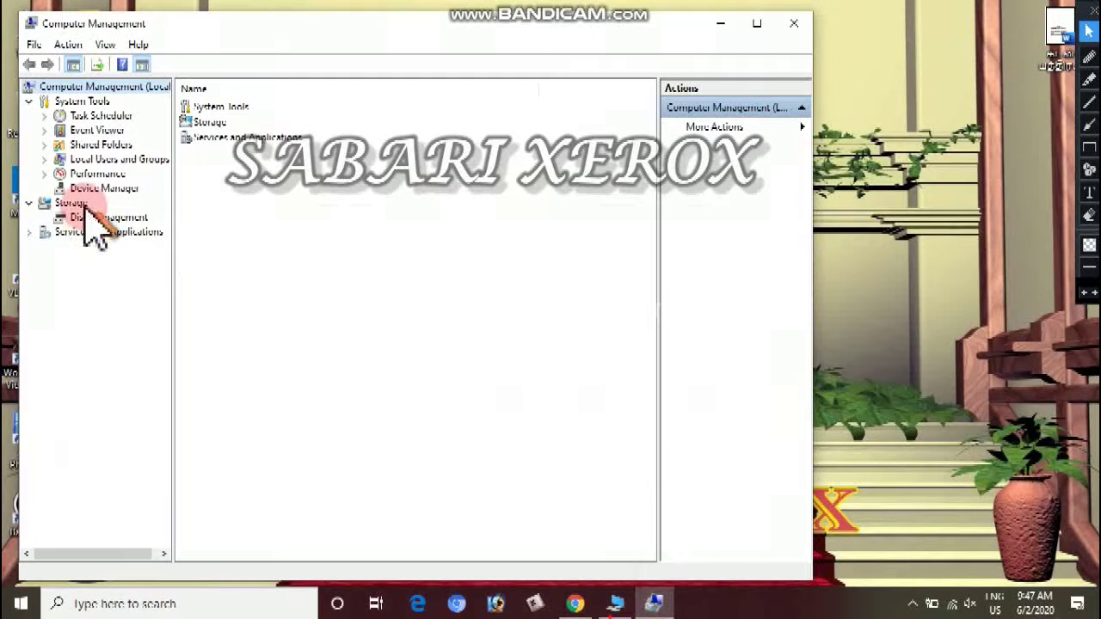
Step: Circle the Disk Management entry with a red pen annotation, erase the marking and return to the normal pointer
{"action": "left_click", "coordinate": [1089, 56]}
{"action": "left_click", "coordinate": [1088, 244]}
{"action": "mouse_move", "coordinate": [153, 209]}
{"action": "left_mouse_down"}
{"action": "mouse_move", "coordinate": [53, 217]}
{"action": "mouse_move", "coordinate": [93, 232]}
{"action": "mouse_move", "coordinate": [148, 234]}
{"action": "mouse_move", "coordinate": [165, 221]}
{"action": "mouse_move", "coordinate": [128, 206]}
{"action": "left_mouse_up"}
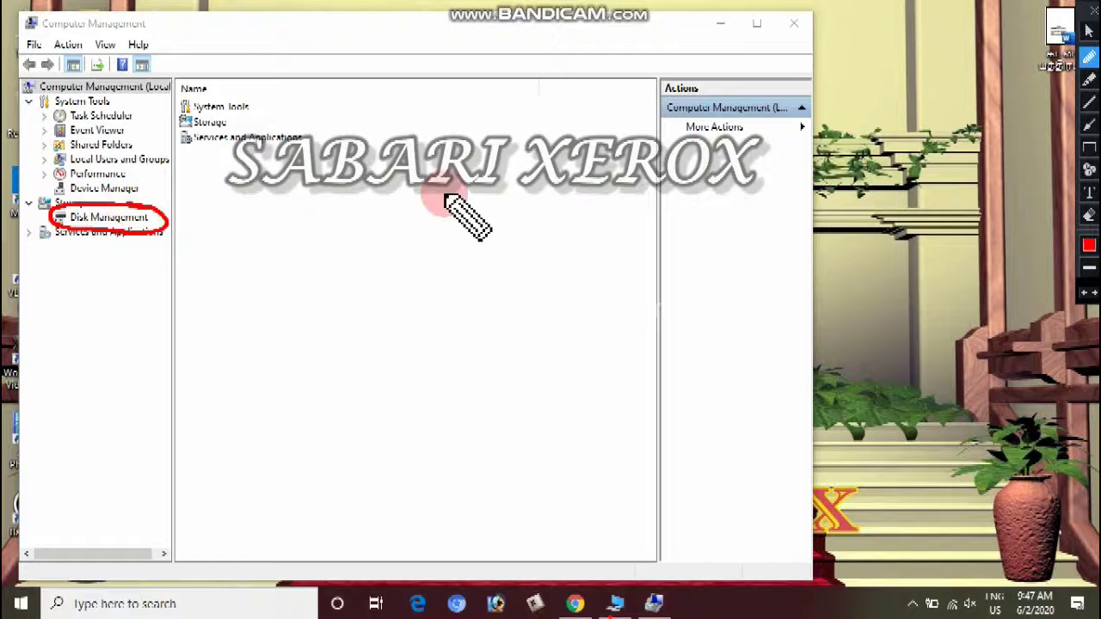
{"action": "left_click", "coordinate": [1088, 31]}
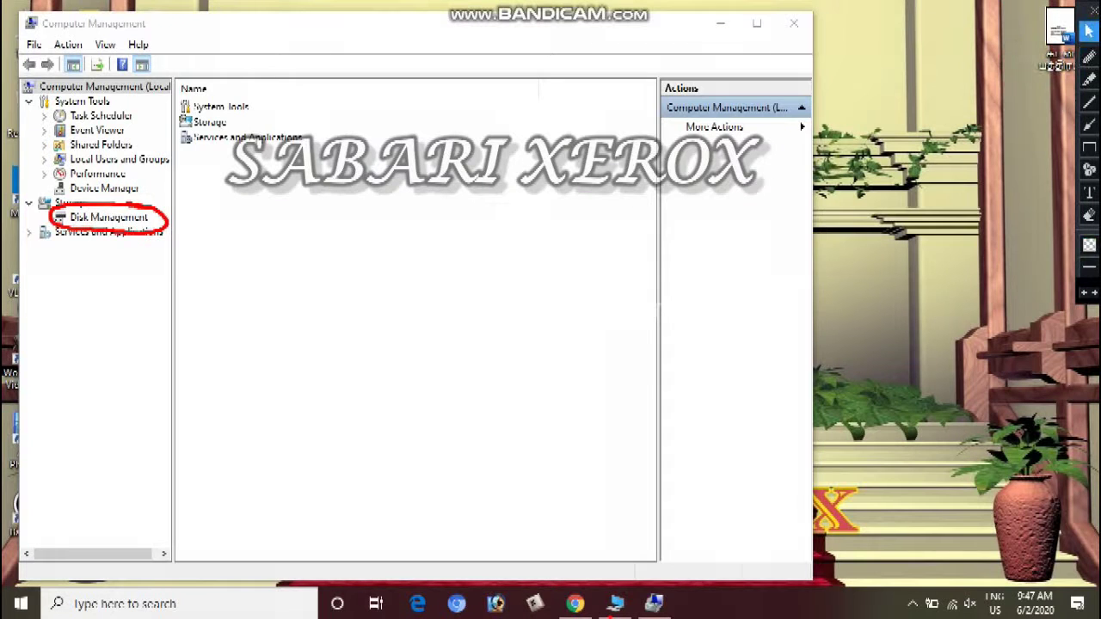
{"action": "left_click", "coordinate": [1088, 215]}
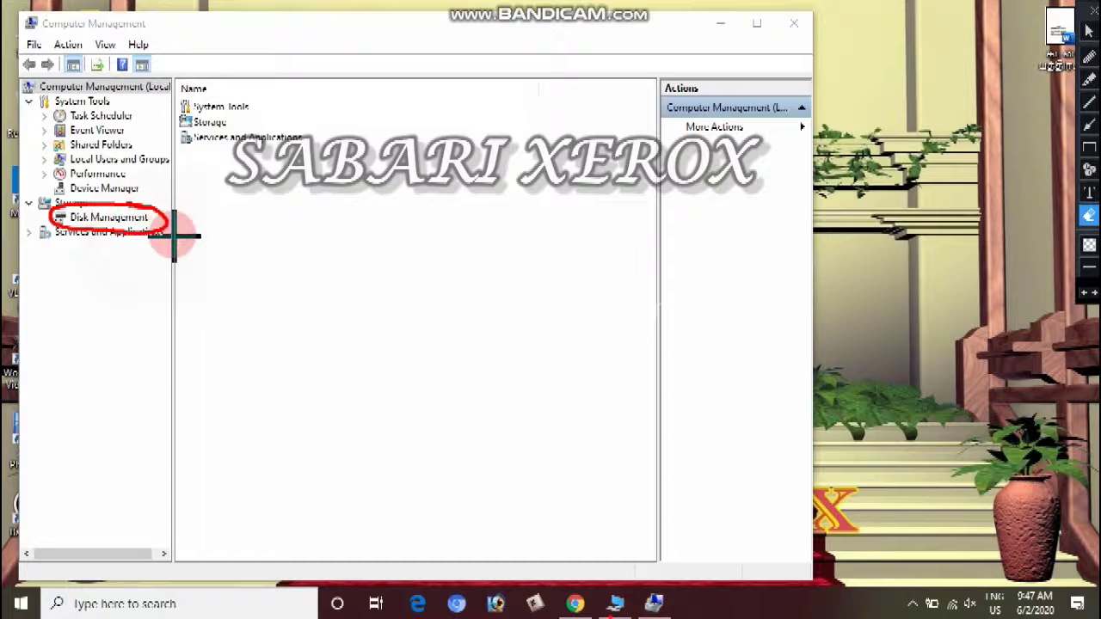
{"action": "mouse_move", "coordinate": [154, 187]}
{"action": "left_mouse_down"}
{"action": "mouse_move", "coordinate": [160, 246]}
{"action": "mouse_move", "coordinate": [202, 238]}
{"action": "mouse_move", "coordinate": [48, 210]}
{"action": "left_mouse_up"}
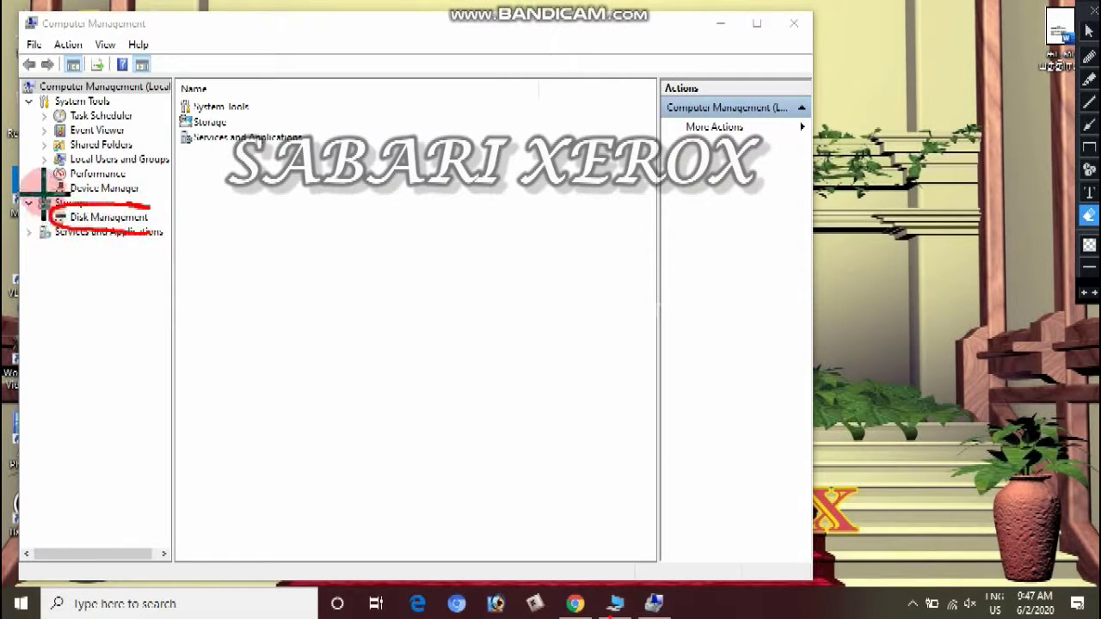
{"action": "left_click", "coordinate": [211, 279]}
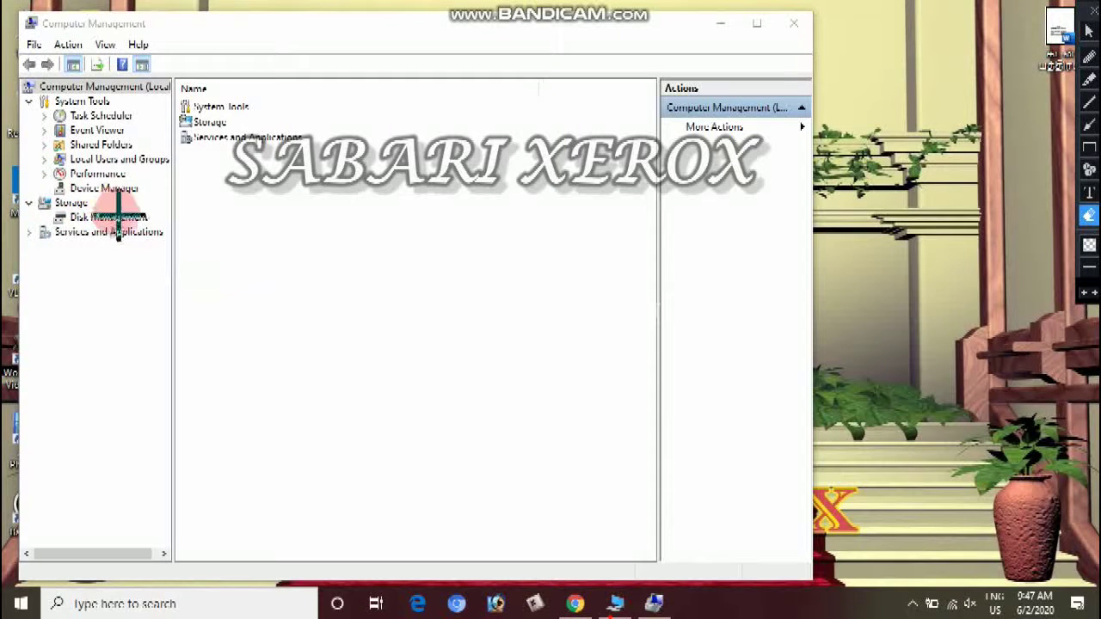
{"action": "left_click", "coordinate": [1089, 31]}
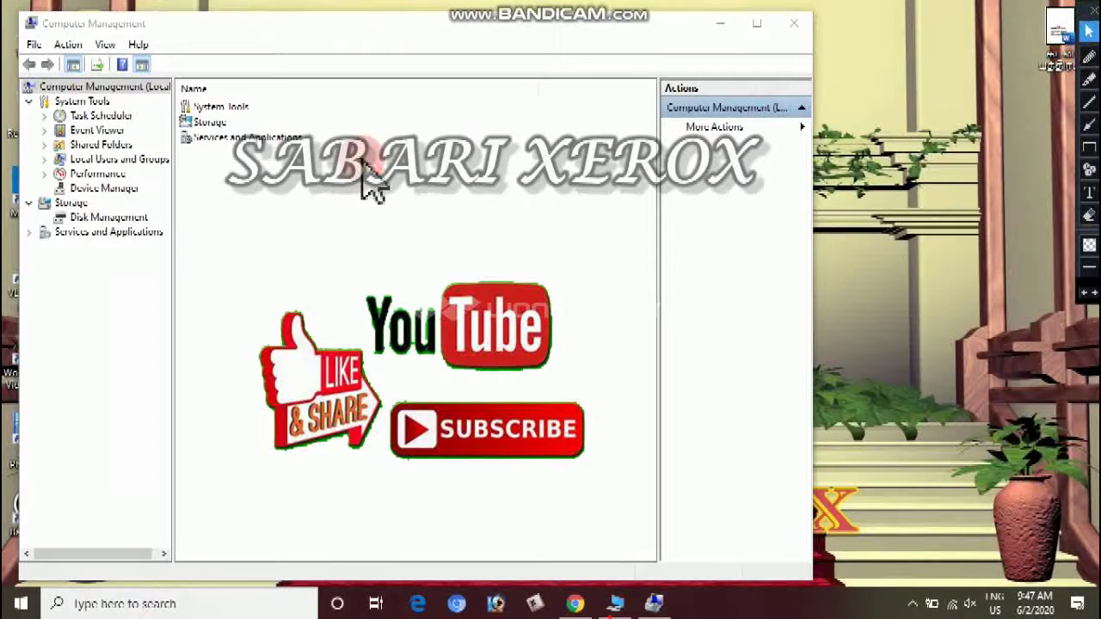
Step: Open Disk Management and start a new simple volume in the 78.83 GB unallocated space on Disk 0
{"action": "left_click", "coordinate": [64, 221]}
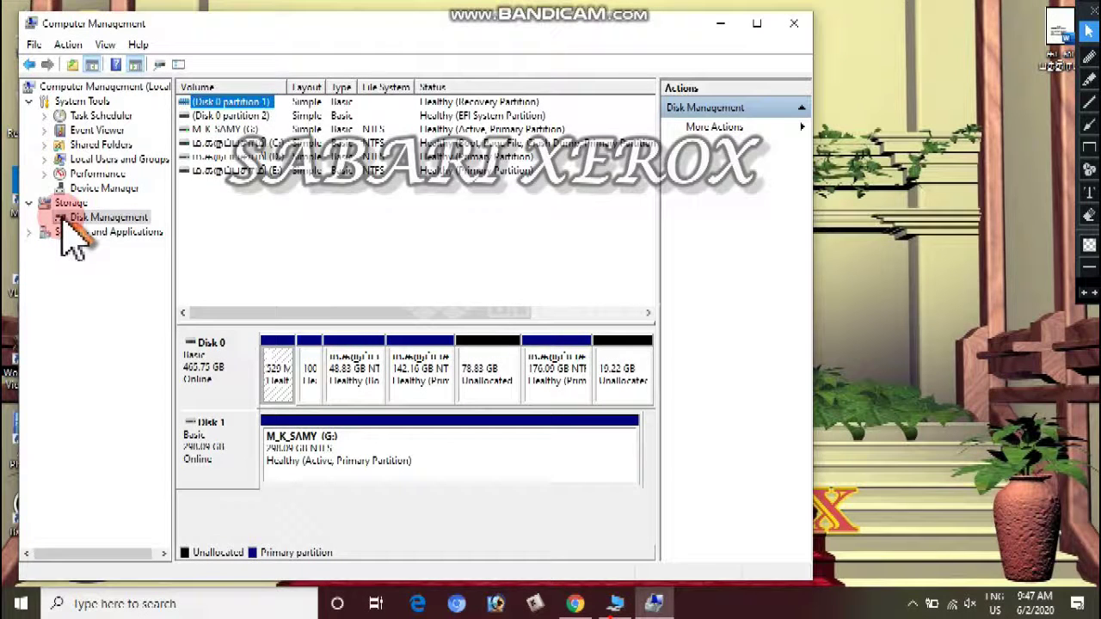
{"action": "left_click", "coordinate": [487, 404]}
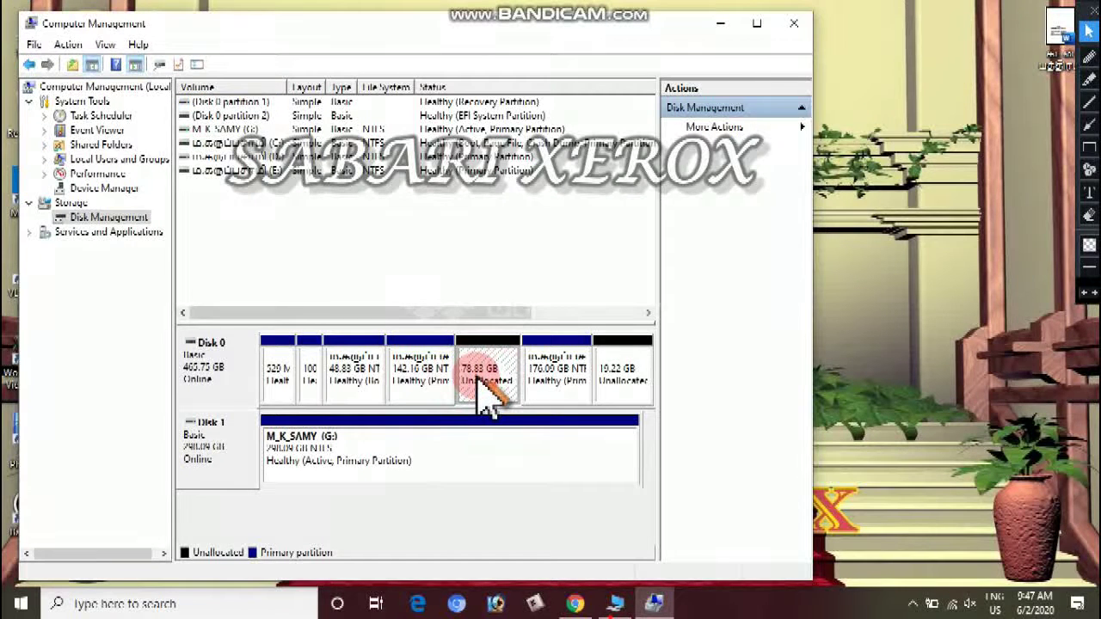
{"action": "right_click", "coordinate": [480, 383]}
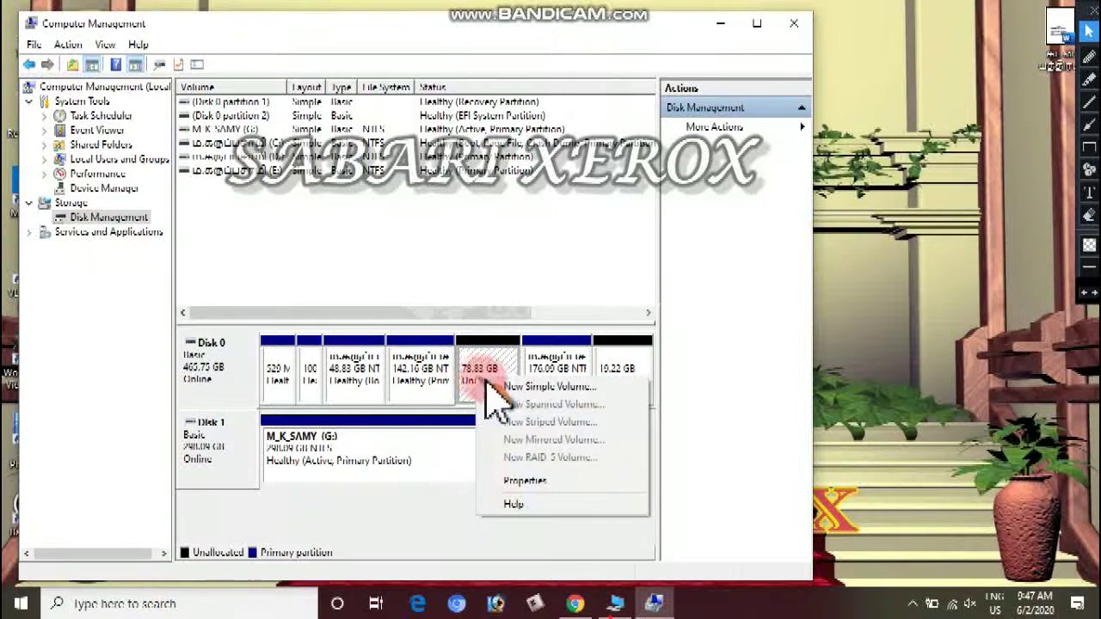
{"action": "left_click", "coordinate": [498, 388]}
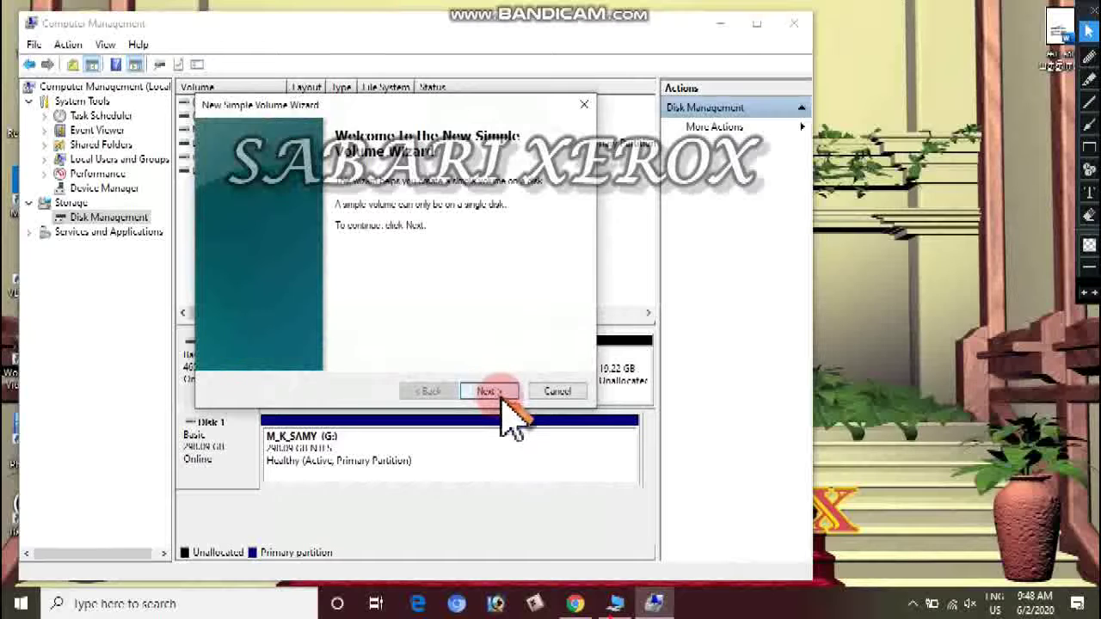
Step: Accept the maximum volume size and the suggested drive letter for the new simple volume
{"action": "left_click", "coordinate": [489, 391]}
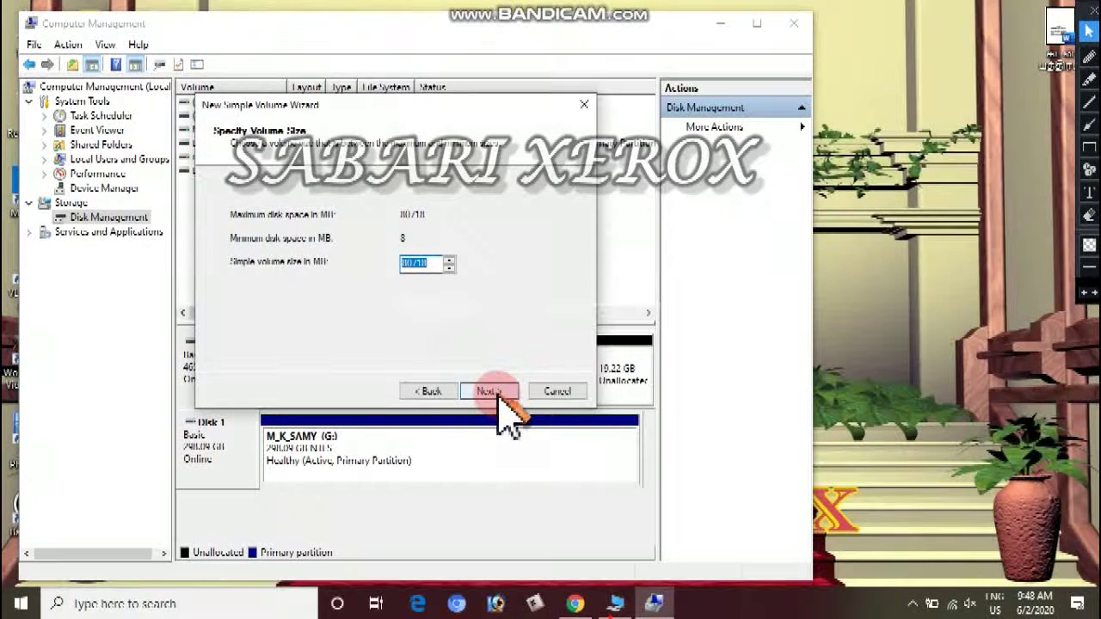
{"action": "left_click", "coordinate": [489, 392]}
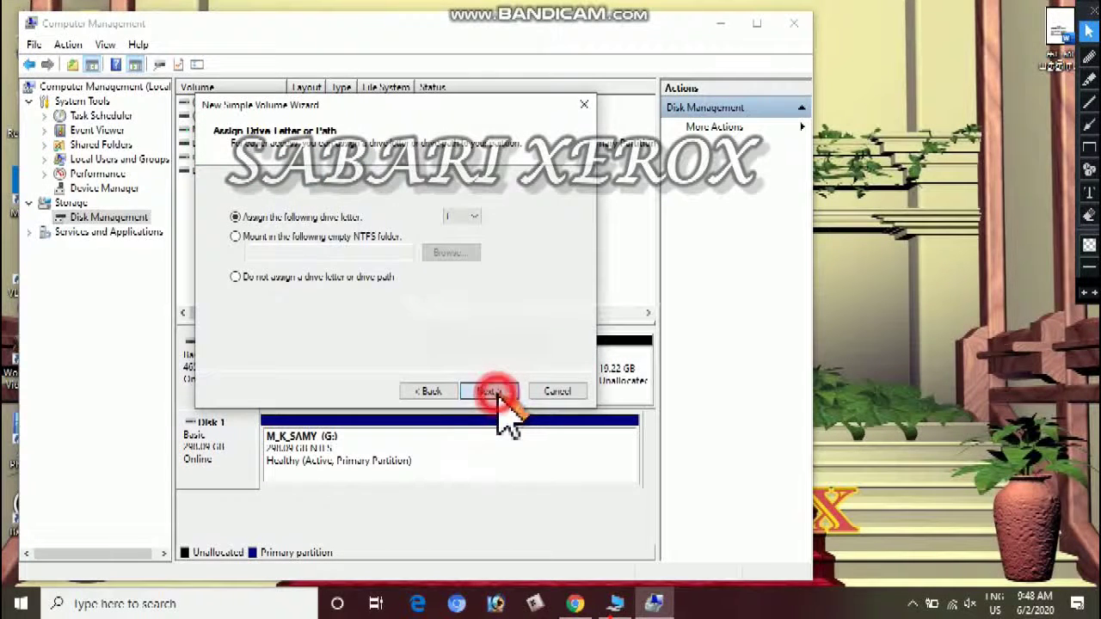
{"action": "left_click", "coordinate": [488, 391]}
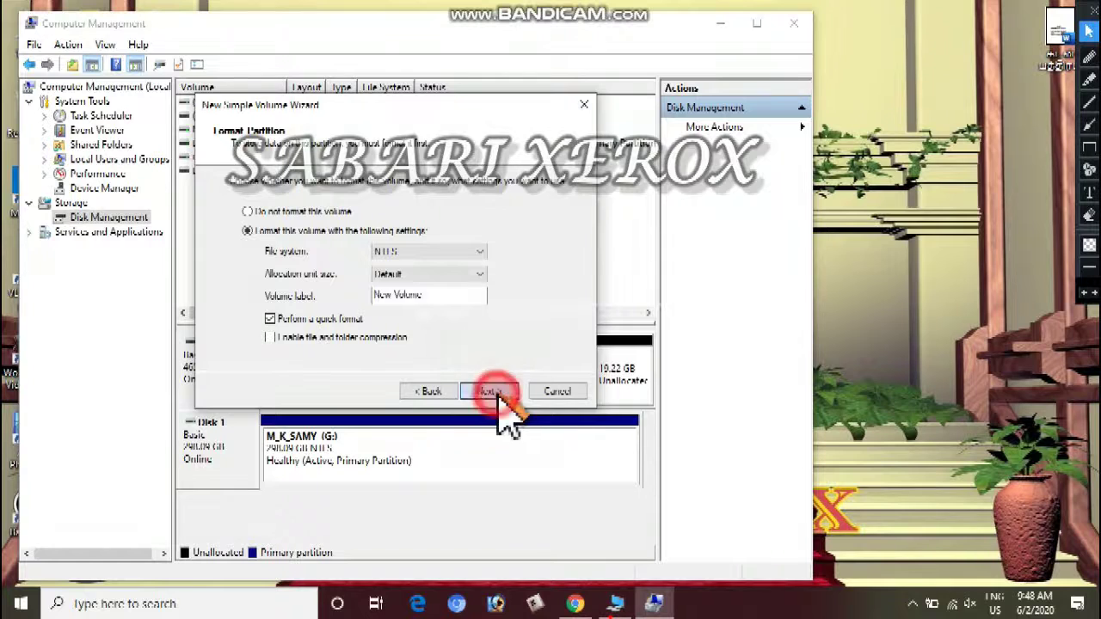
Step: Format the new volume as NTFS with default allocation unit size, label New Volume and quick format, and finish the wizard
{"action": "left_click", "coordinate": [488, 391]}
{"action": "left_click", "coordinate": [488, 391]}
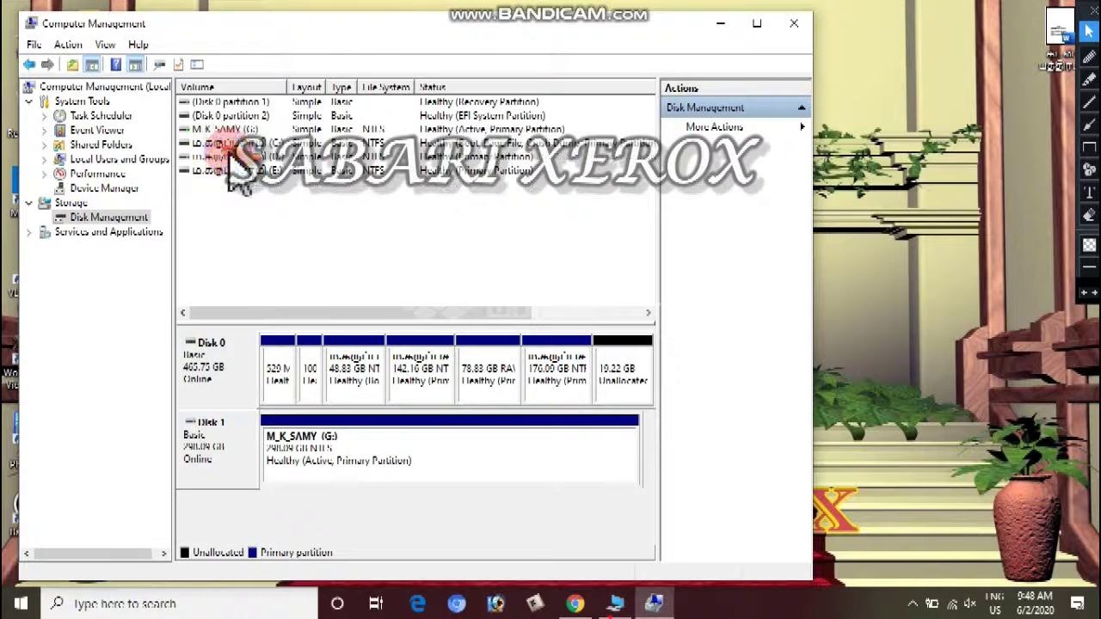
{"action": "left_click", "coordinate": [641, 371]}
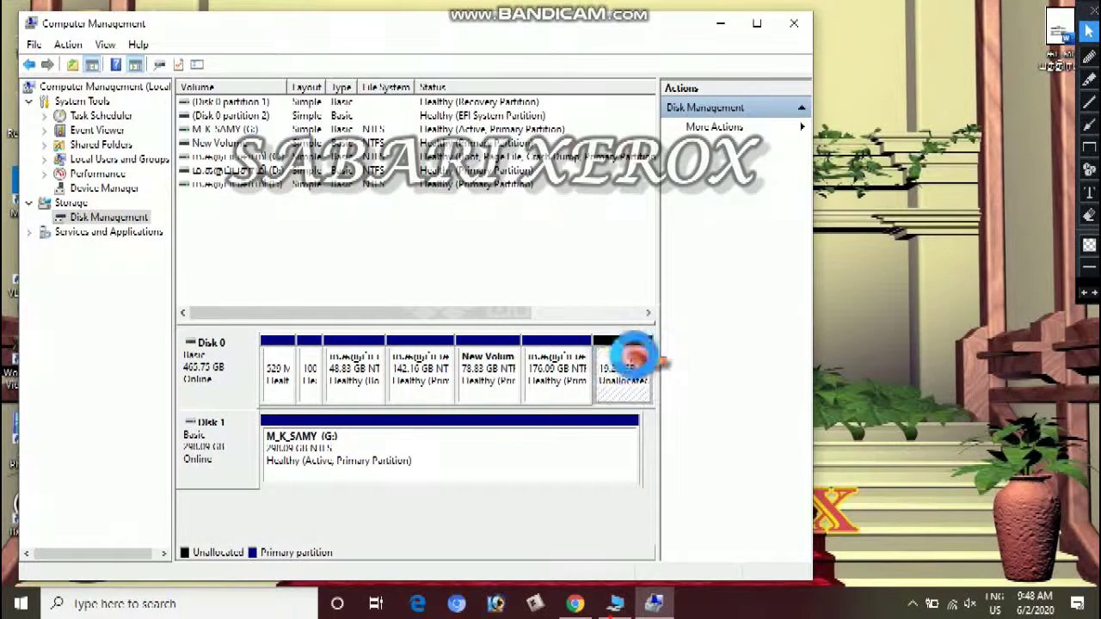
{"action": "left_click", "coordinate": [496, 383]}
{"action": "right_click", "coordinate": [498, 385]}
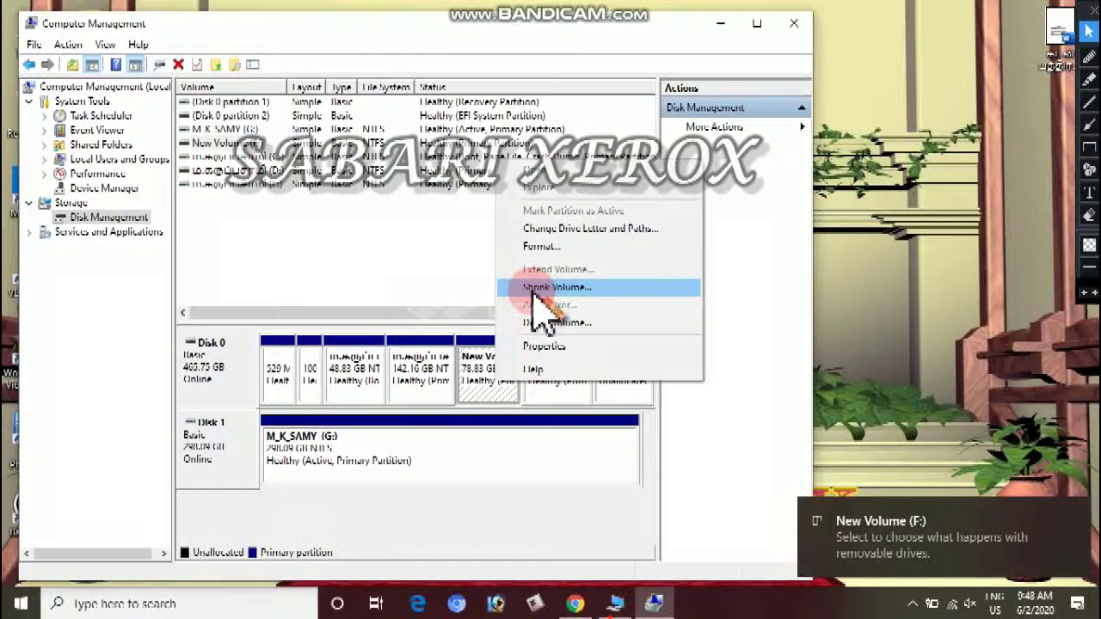
{"action": "left_click", "coordinate": [440, 385]}
{"action": "right_click", "coordinate": [437, 383]}
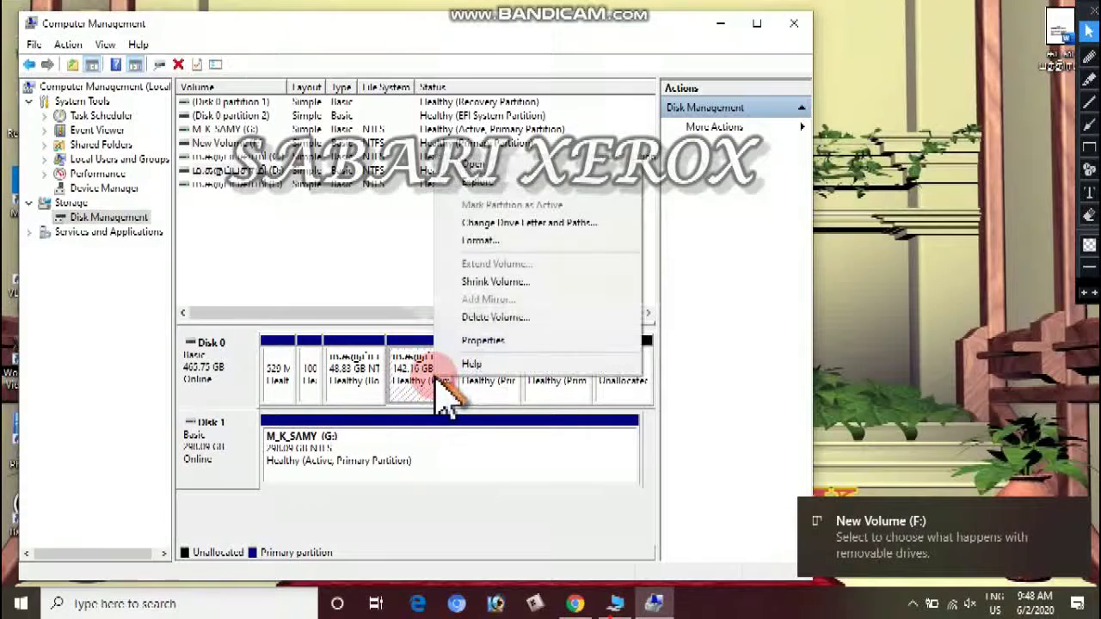
Step: Extend the 176.09 GB partition on Disk 0 with all 19684 MB of the adjacent unallocated space
{"action": "left_click", "coordinate": [543, 397]}
{"action": "right_click", "coordinate": [543, 397]}
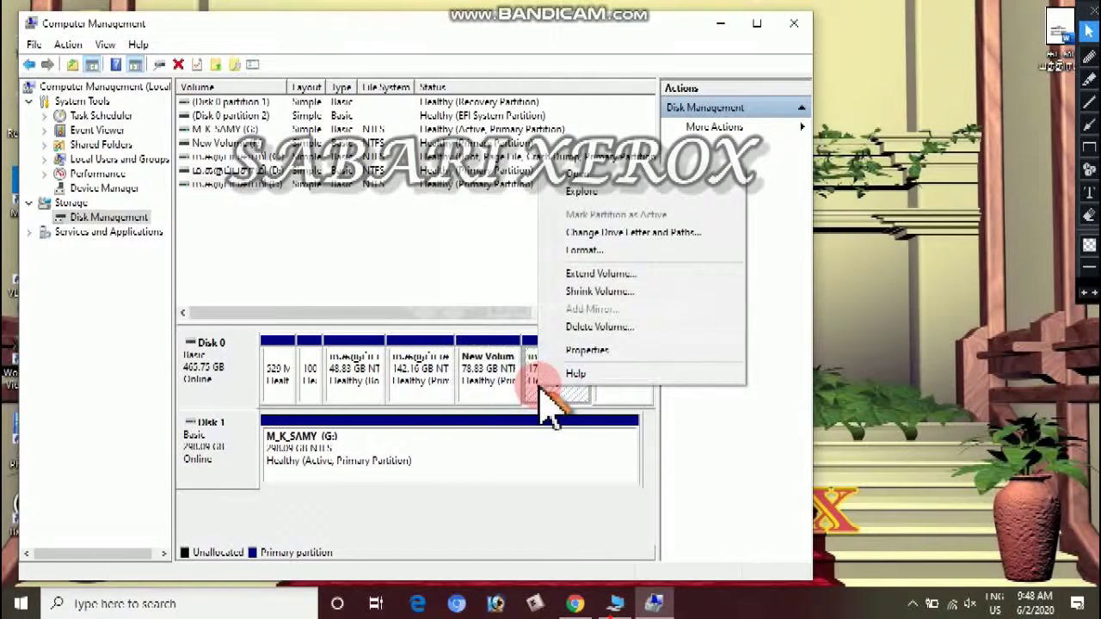
{"action": "left_click", "coordinate": [593, 275]}
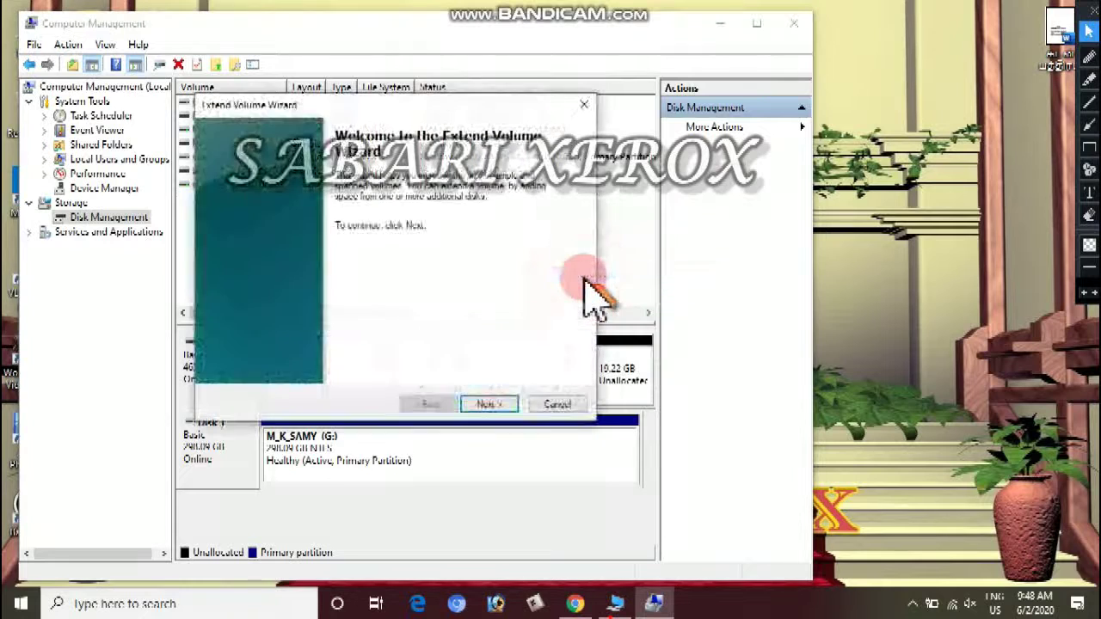
{"action": "left_click", "coordinate": [487, 404]}
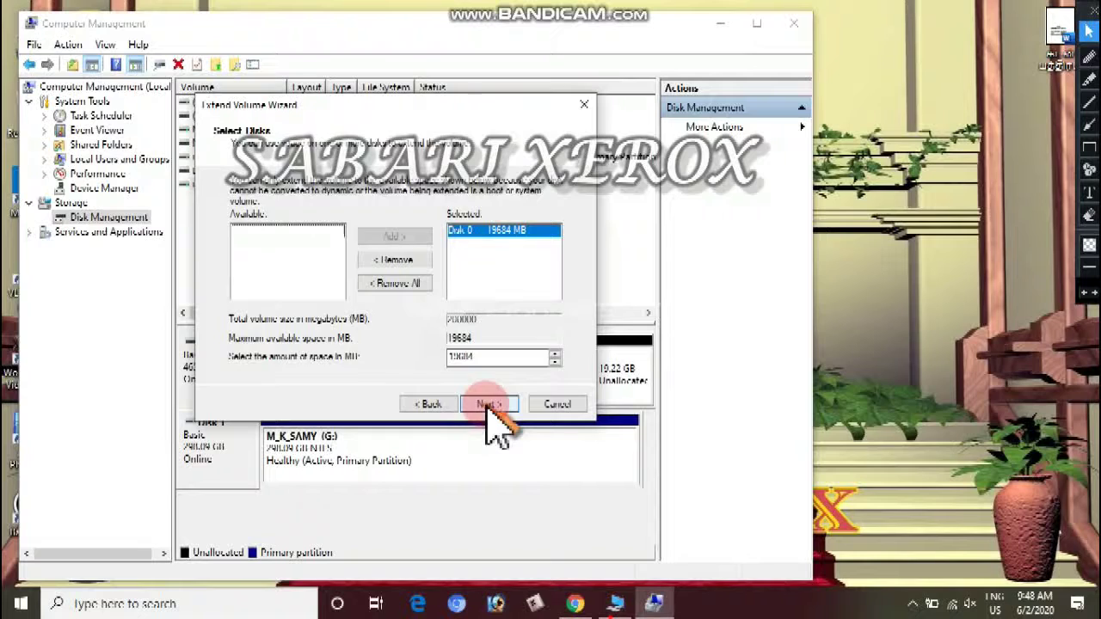
{"action": "left_click", "coordinate": [487, 404]}
{"action": "left_click", "coordinate": [488, 404]}
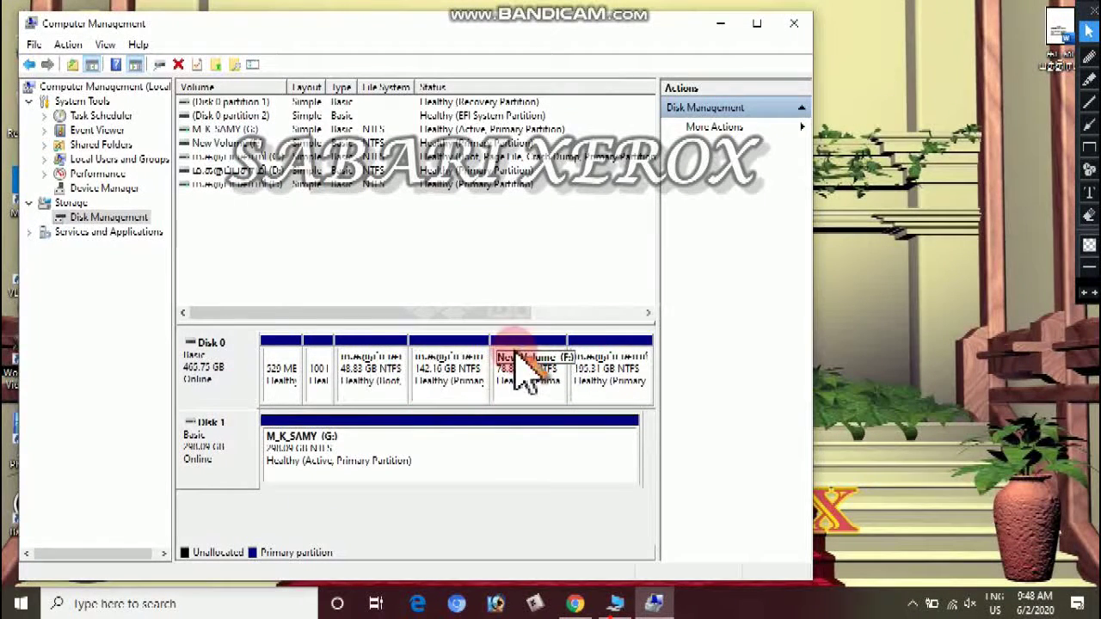
Step: Close Computer Management, open This PC in a maximized File Explorer window and select the New Volume (F:) drive
{"action": "left_click", "coordinate": [787, 33]}
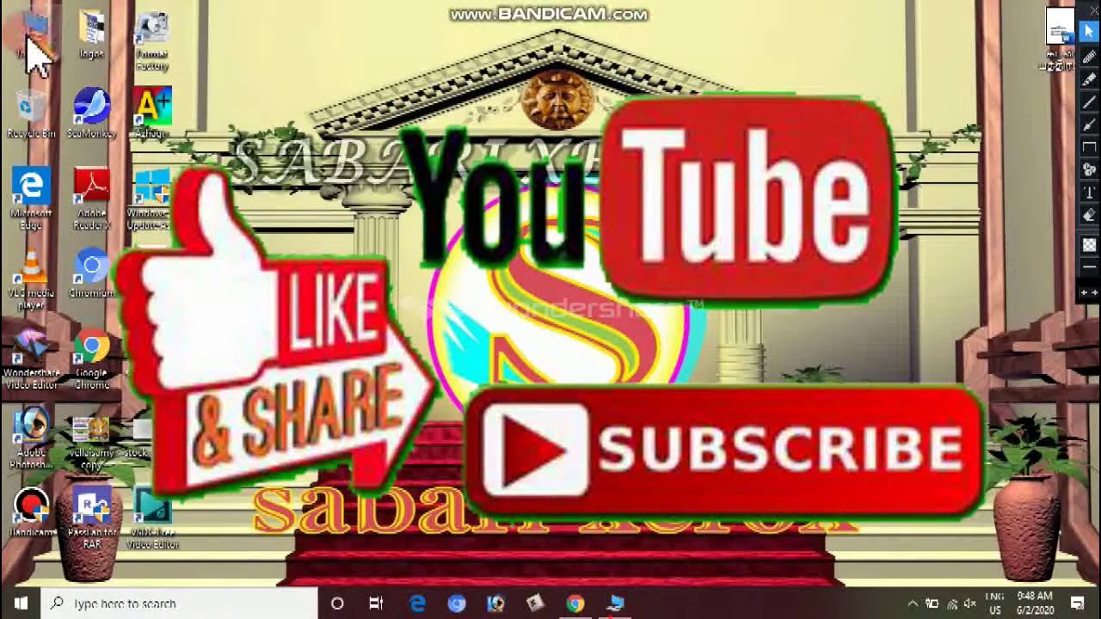
{"action": "double_click", "coordinate": [34, 43]}
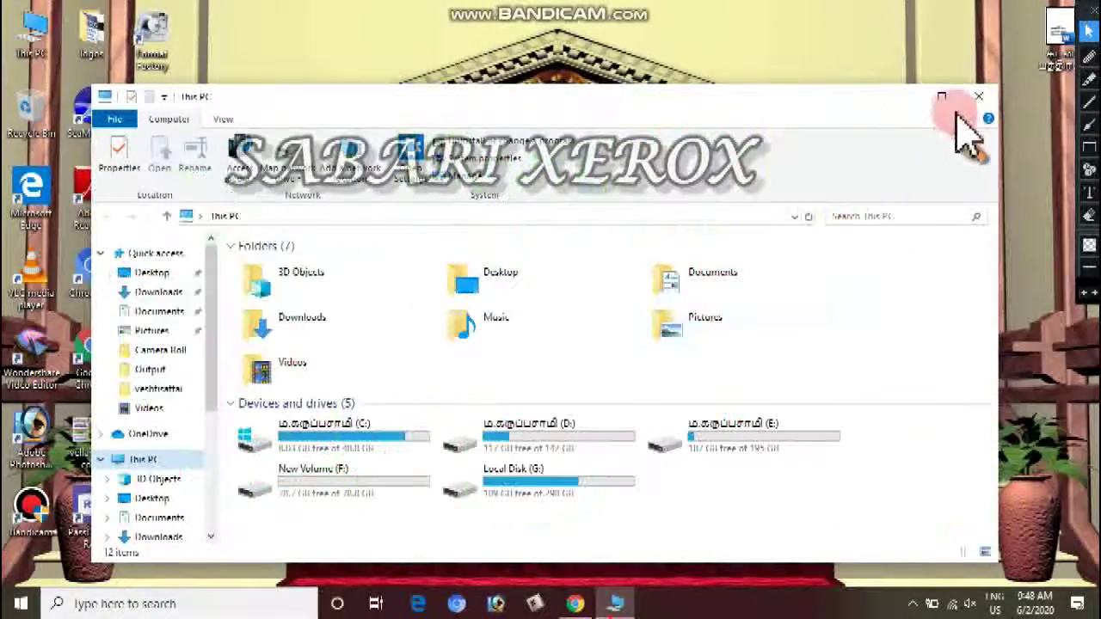
{"action": "left_click", "coordinate": [945, 96]}
{"action": "left_click", "coordinate": [705, 292]}
{"action": "left_click", "coordinate": [847, 311]}
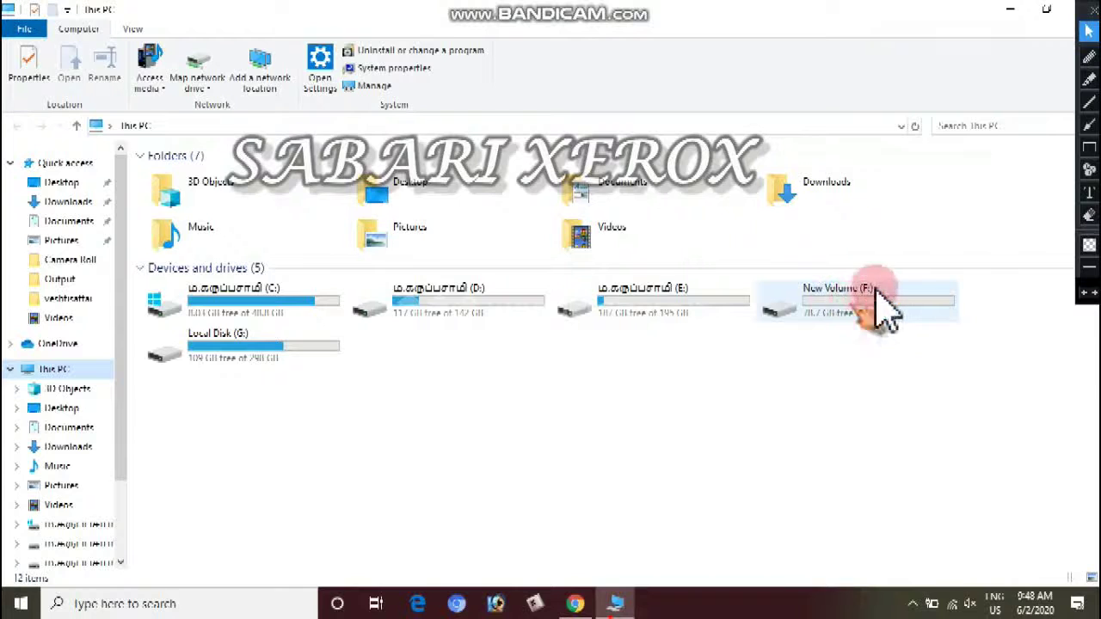
{"action": "left_click", "coordinate": [866, 311]}
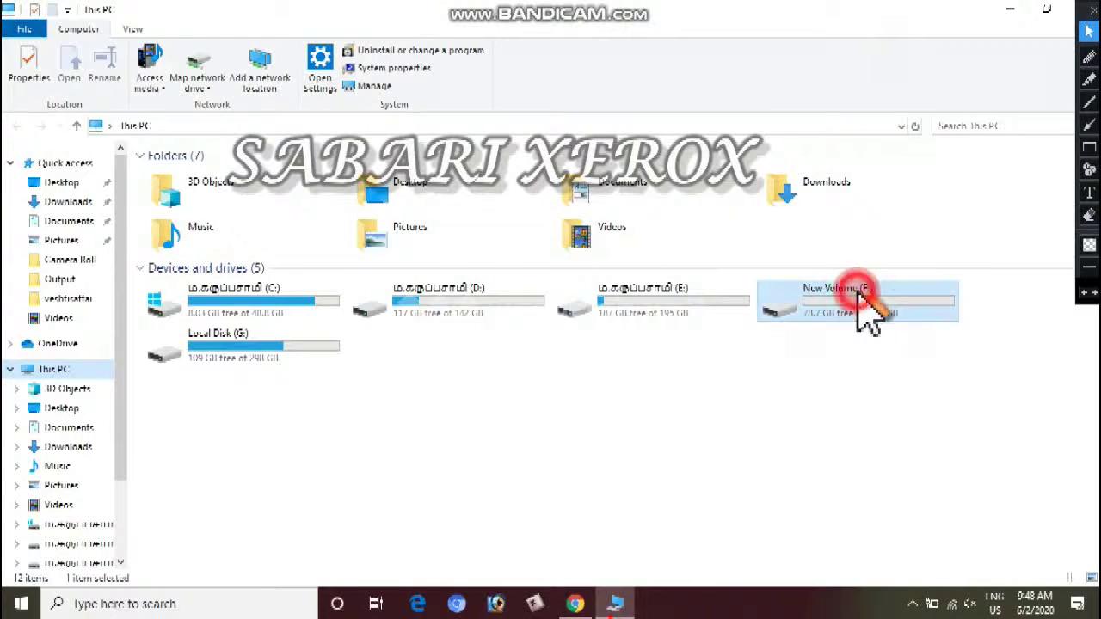
Step: Draw a red arrow annotation pointing at the New Volume (F:) drive and close the screen annotation tools
{"action": "left_click", "coordinate": [1089, 125]}
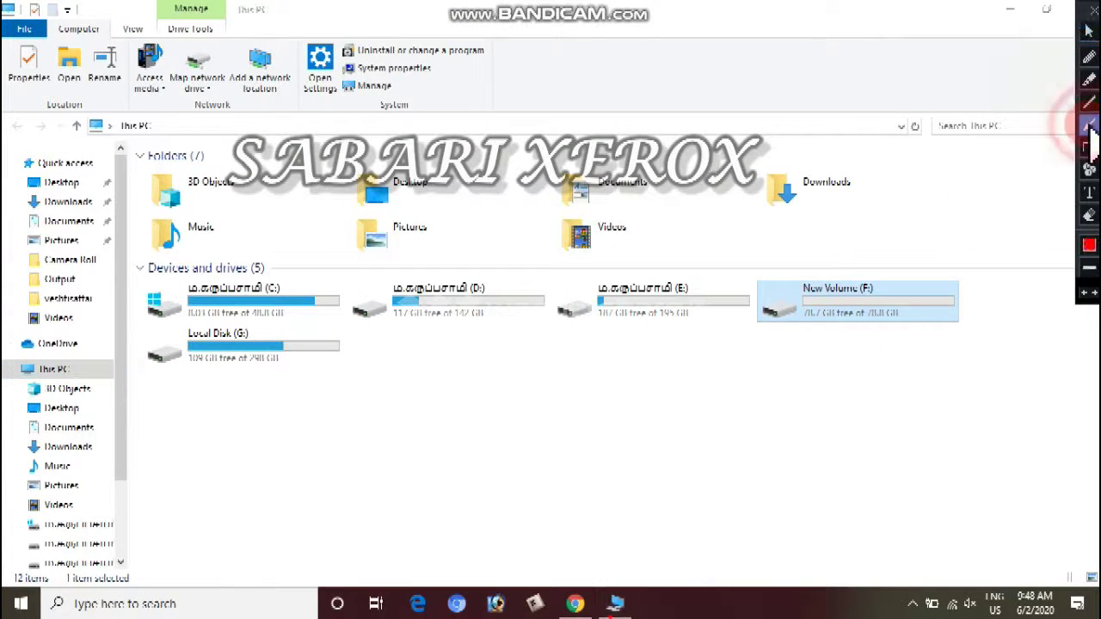
{"action": "left_click_drag", "start_coordinate": [976, 215], "coordinate": [910, 280]}
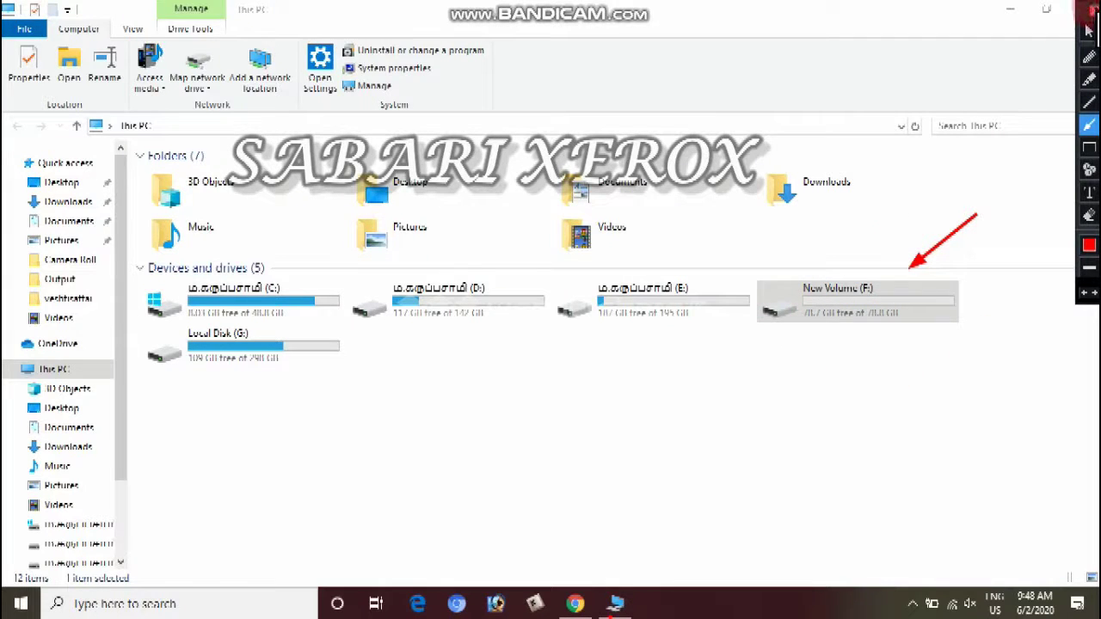
{"action": "left_click", "coordinate": [1086, 10]}
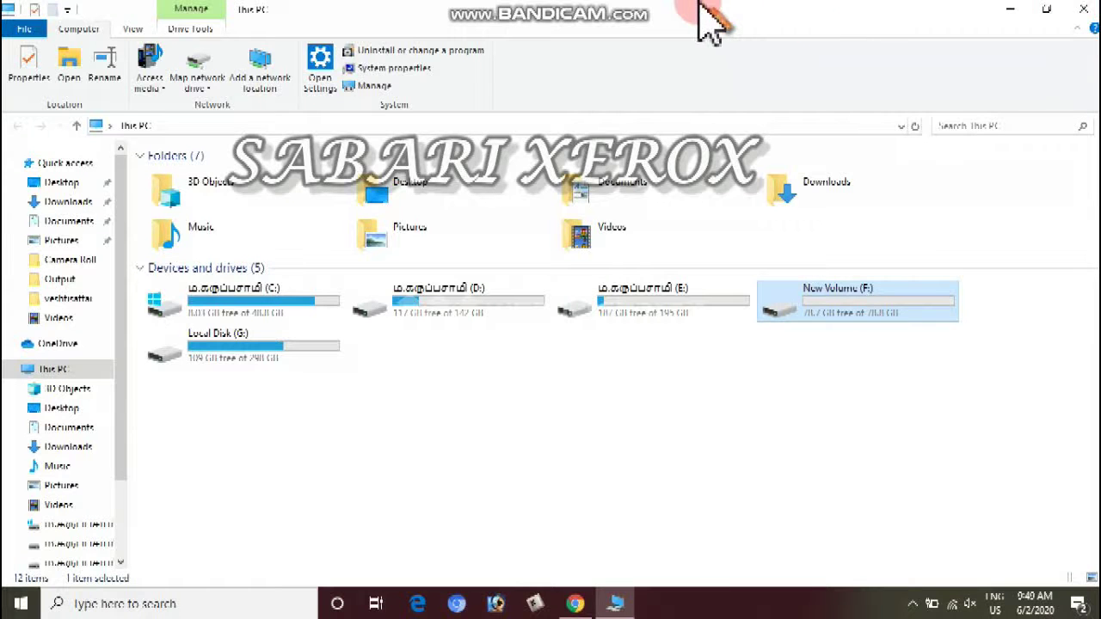
{"action": "mouse_move", "coordinate": [708, 12]}
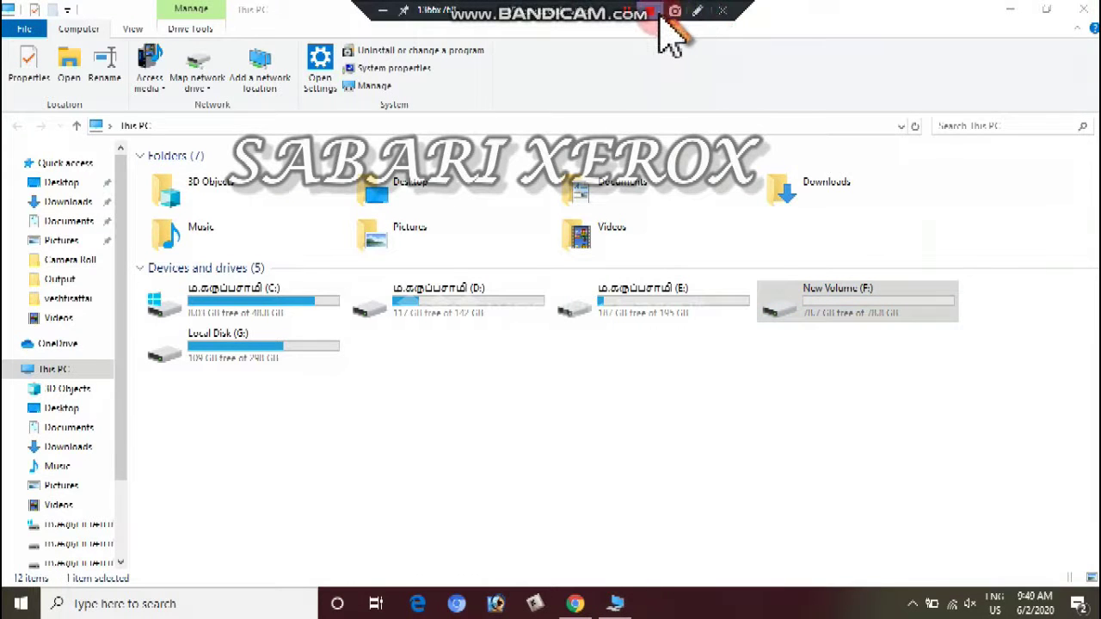